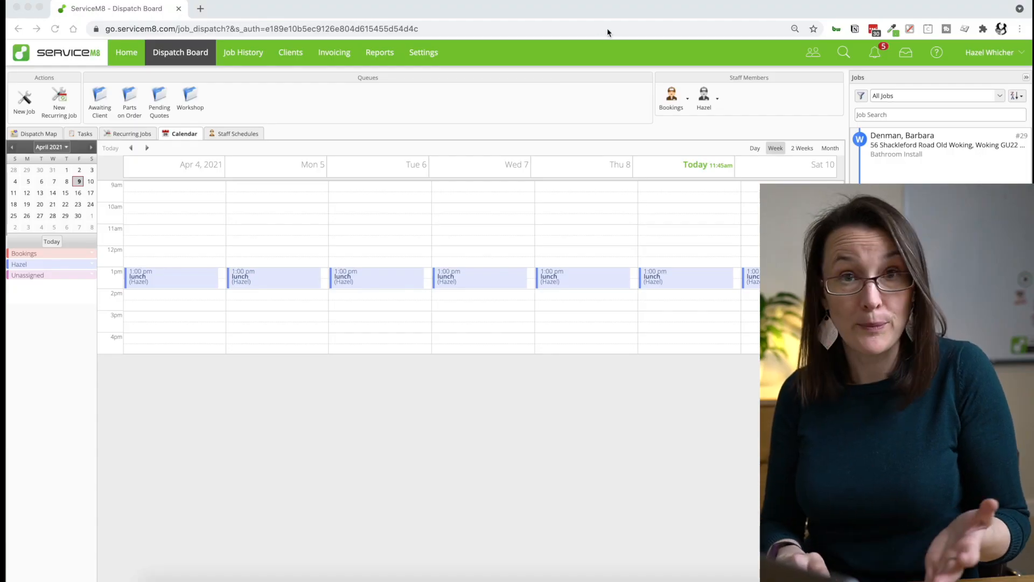
# Step: Look up the Forms add-on in the add-ons directory and check whether it is switched on
pyautogui.click(432, 53)
pyautogui.click(431, 52)
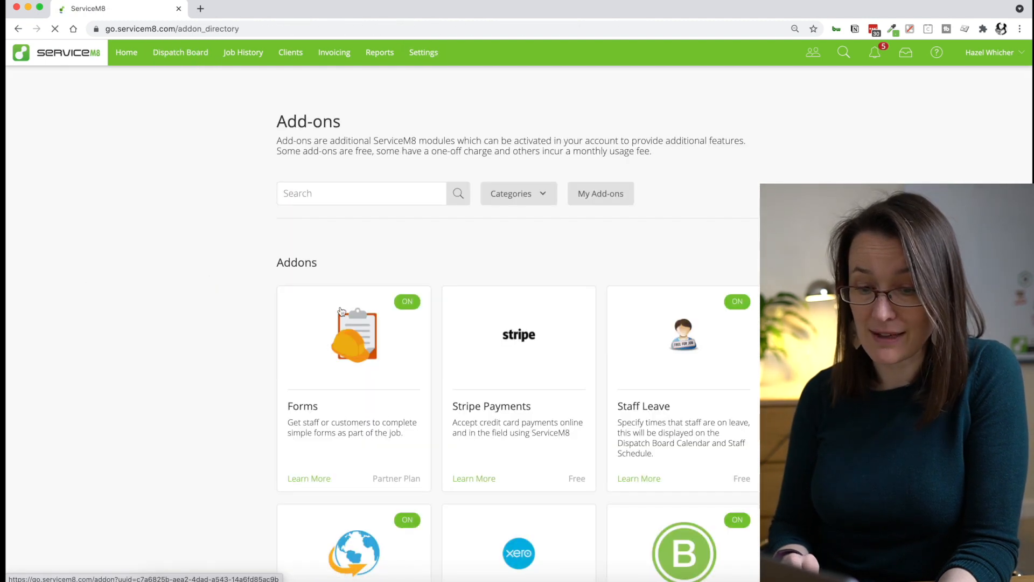
pyautogui.click(294, 372)
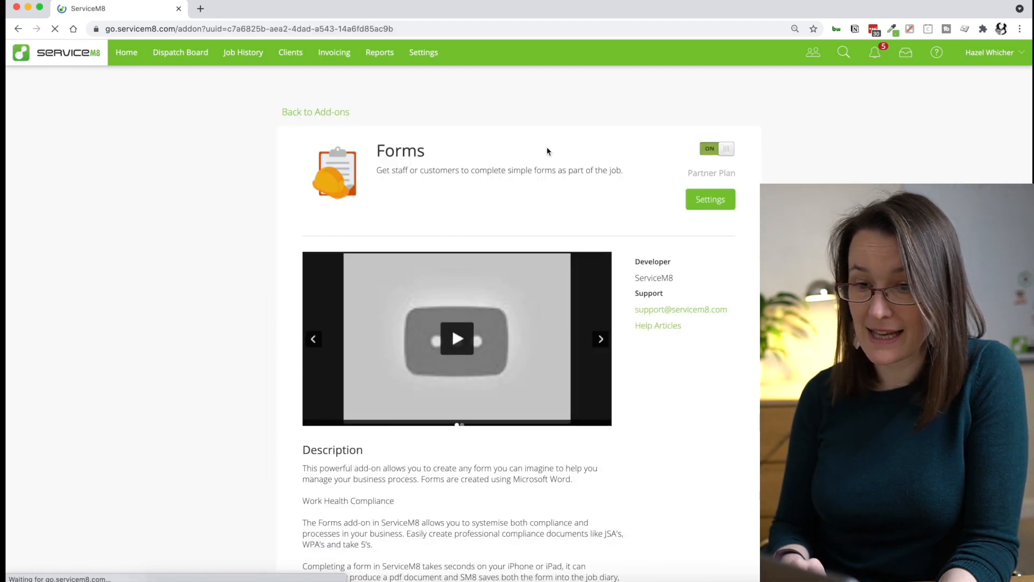
# Step: Create a new form in the Forms settings and name it "Demo Company - Job Completion Report"
pyautogui.click(426, 49)
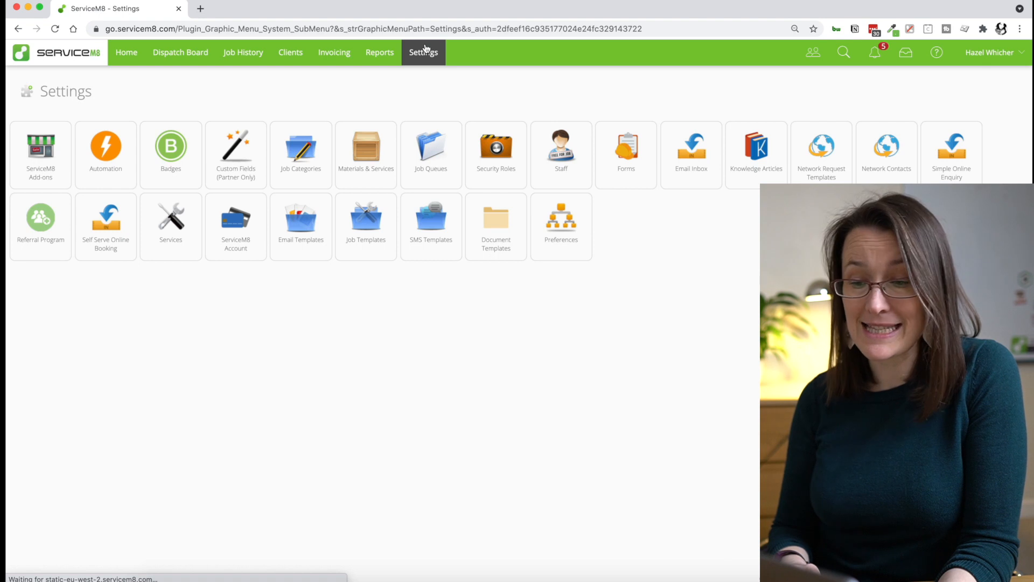
pyautogui.click(608, 164)
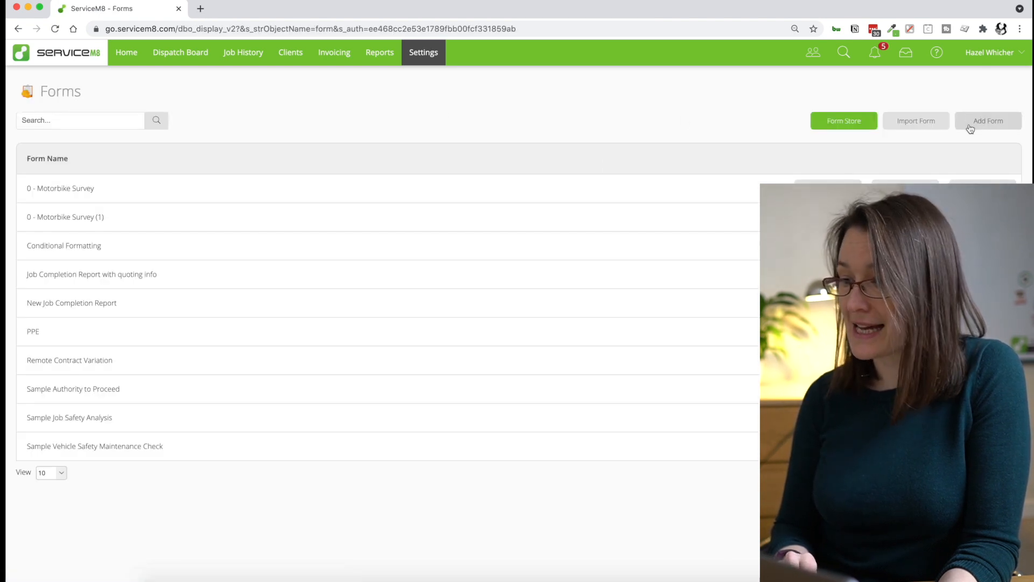
pyautogui.click(973, 129)
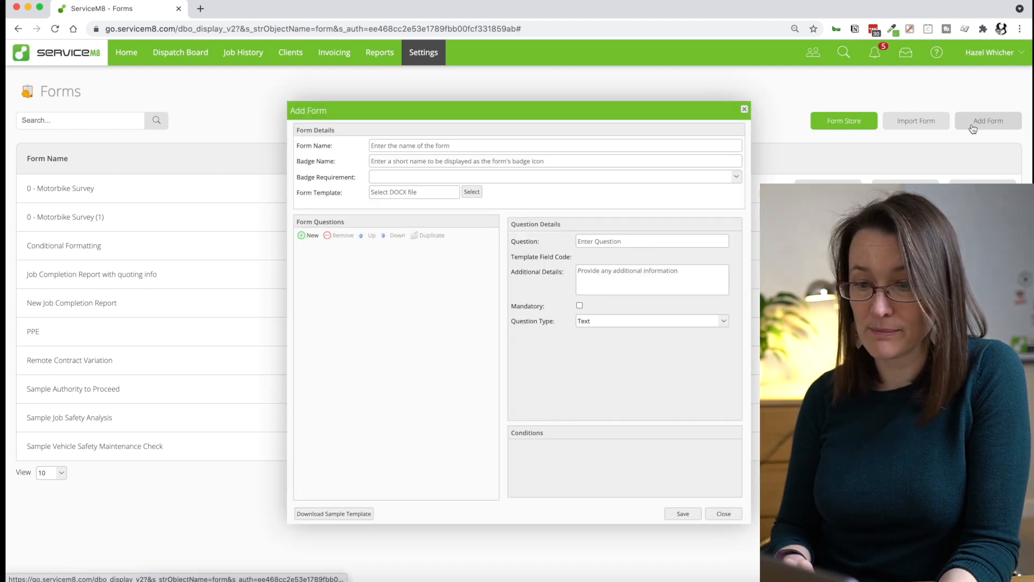
pyautogui.click(560, 146)
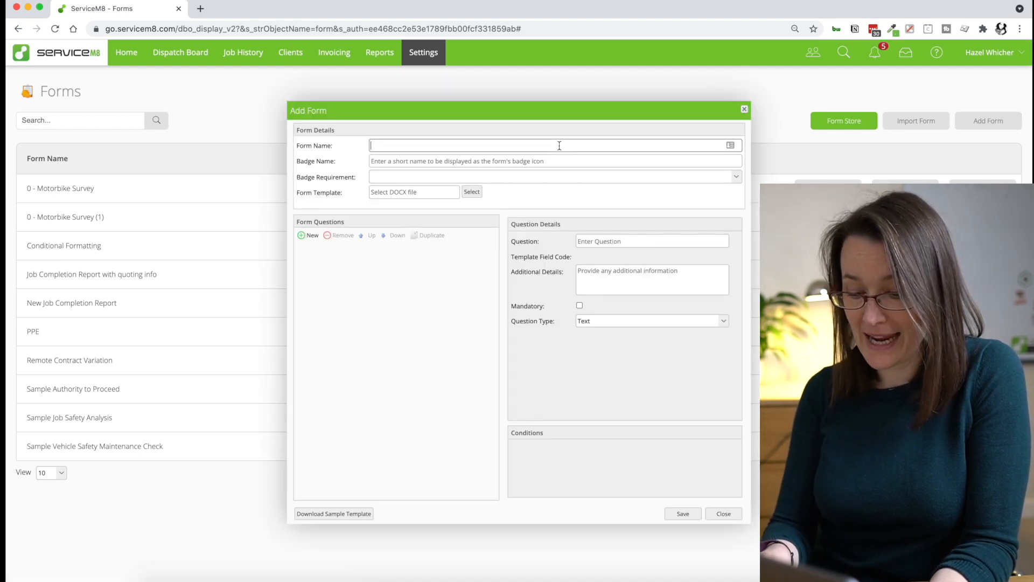
pyautogui.write('De')
pyautogui.write('mo Complet')
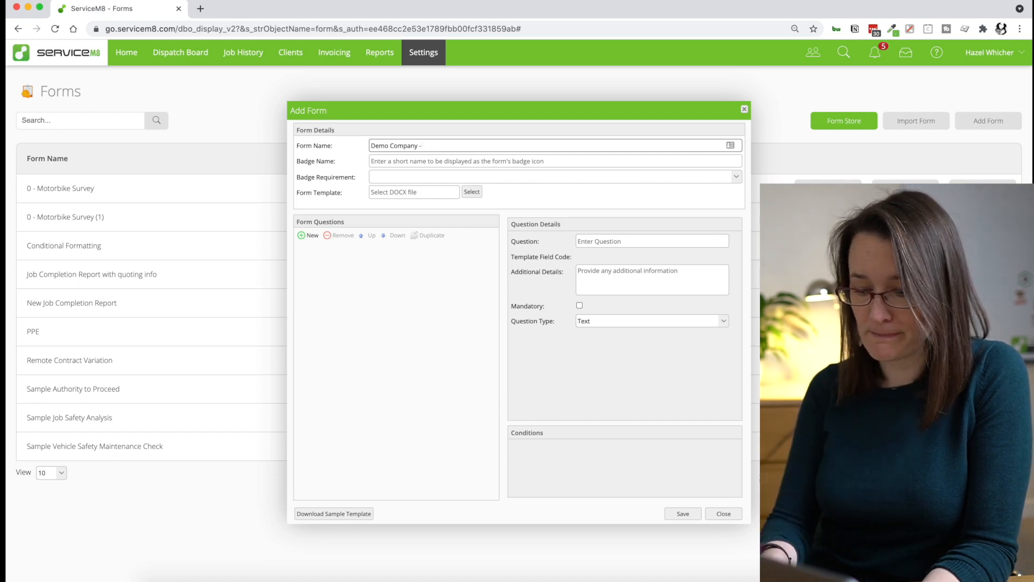
pyautogui.write('Completion Report')
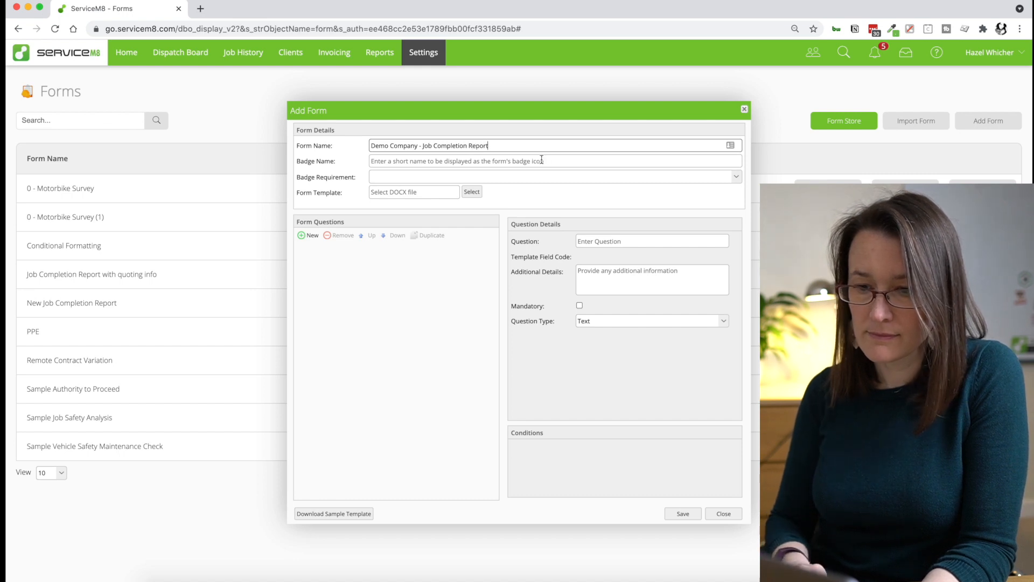
# Step: Set the form's badge name to "completion" and its badge requirement to "Form is Optional"
pyautogui.click(541, 159)
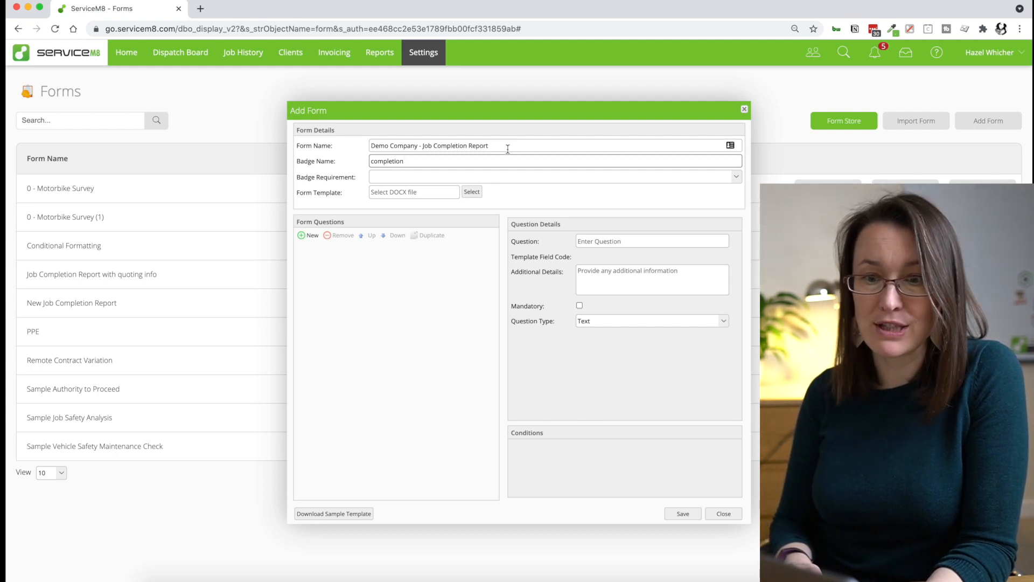
pyautogui.click(740, 180)
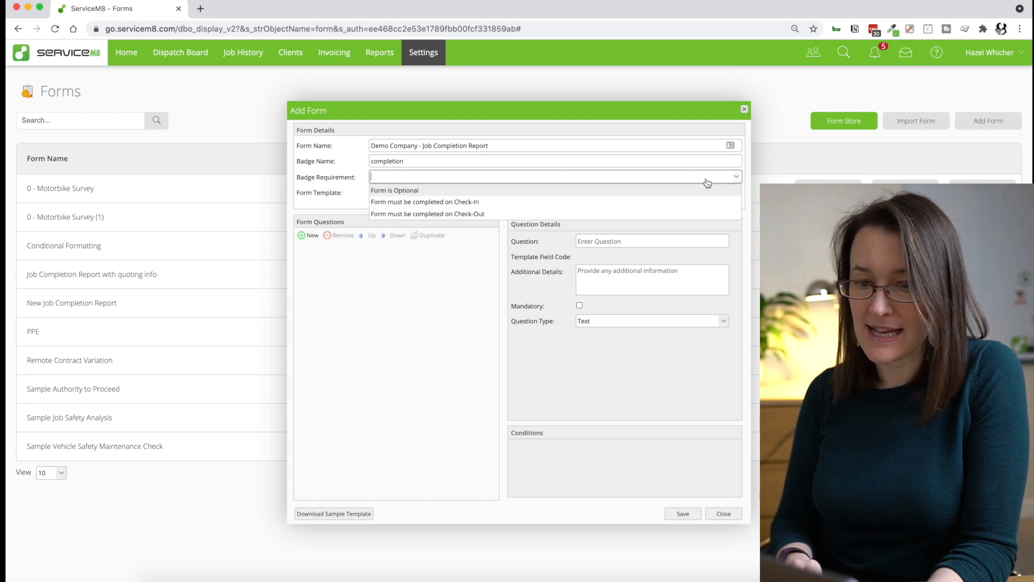
pyautogui.click(403, 191)
pyautogui.click(739, 181)
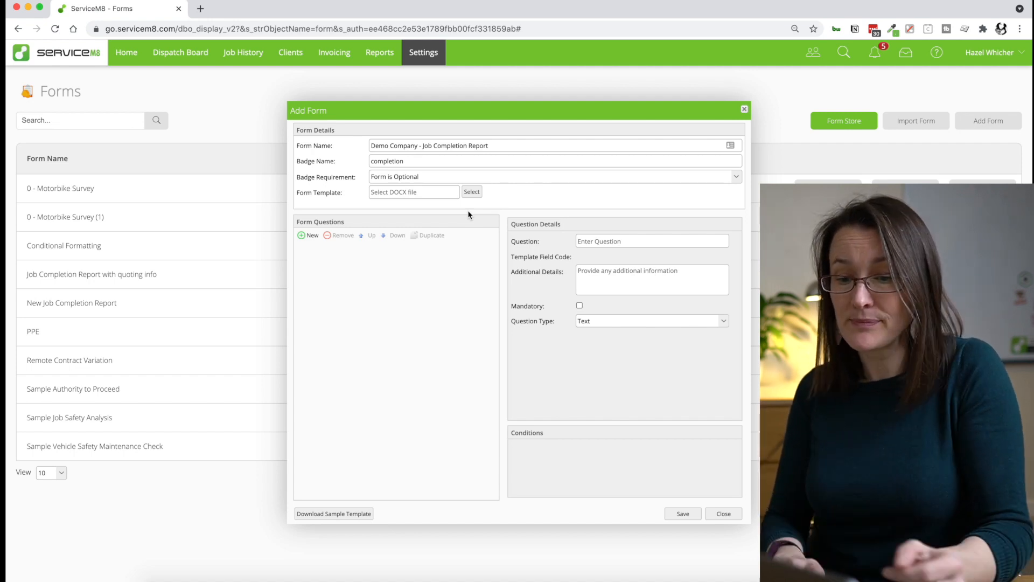
# Step: Add a text question "Issue Reported" with the additional details "Please describe the issue that was reported"
pyautogui.click(304, 237)
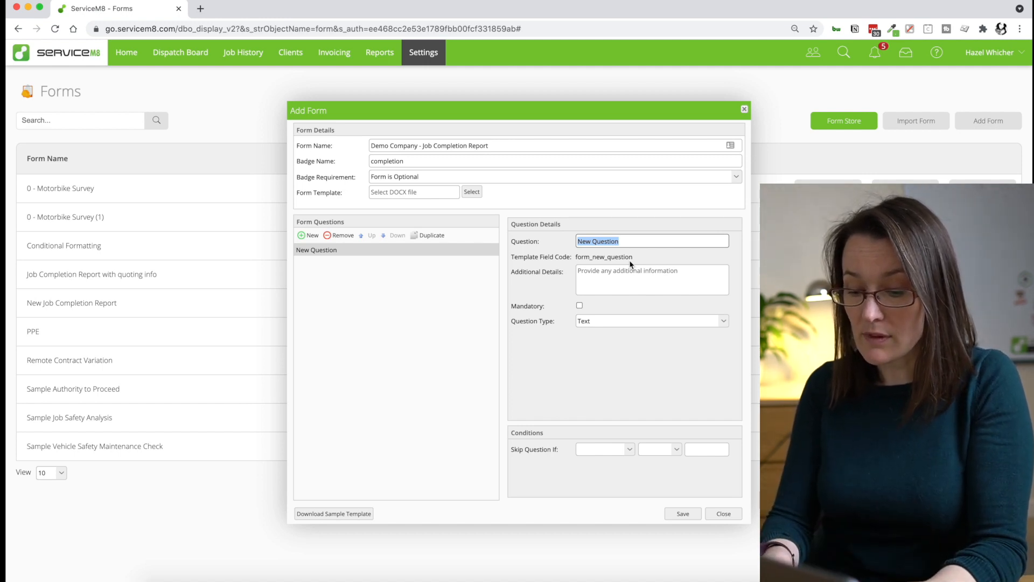
pyautogui.write('Issue Reported')
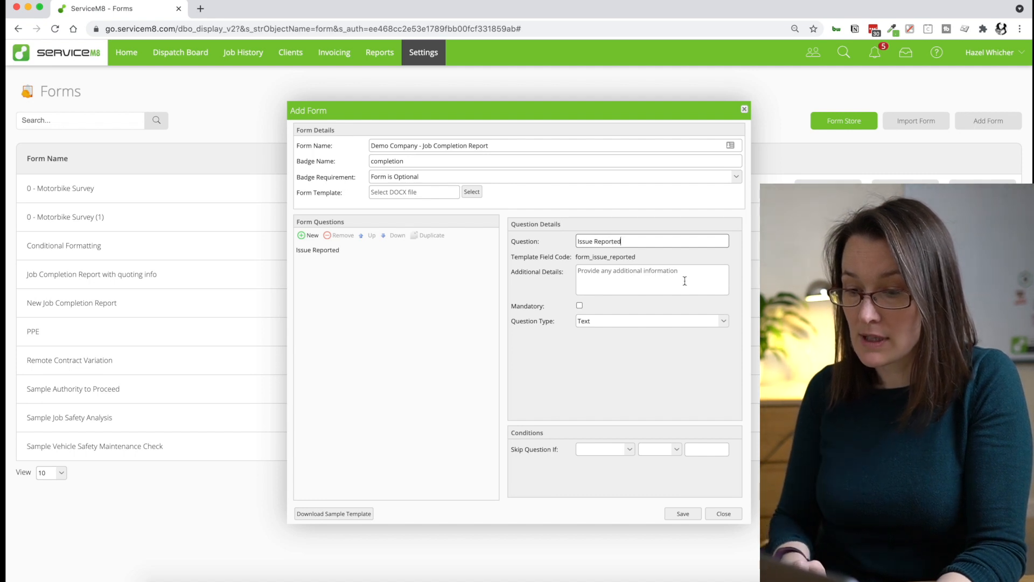
pyautogui.click(684, 280)
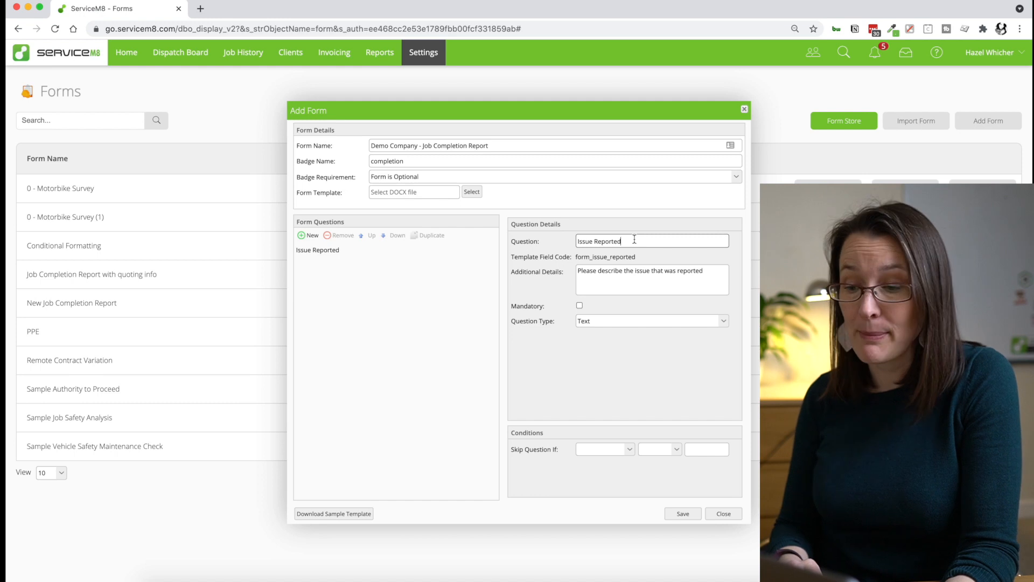
pyautogui.moveTo(638, 258); pyautogui.dragTo(594, 257)
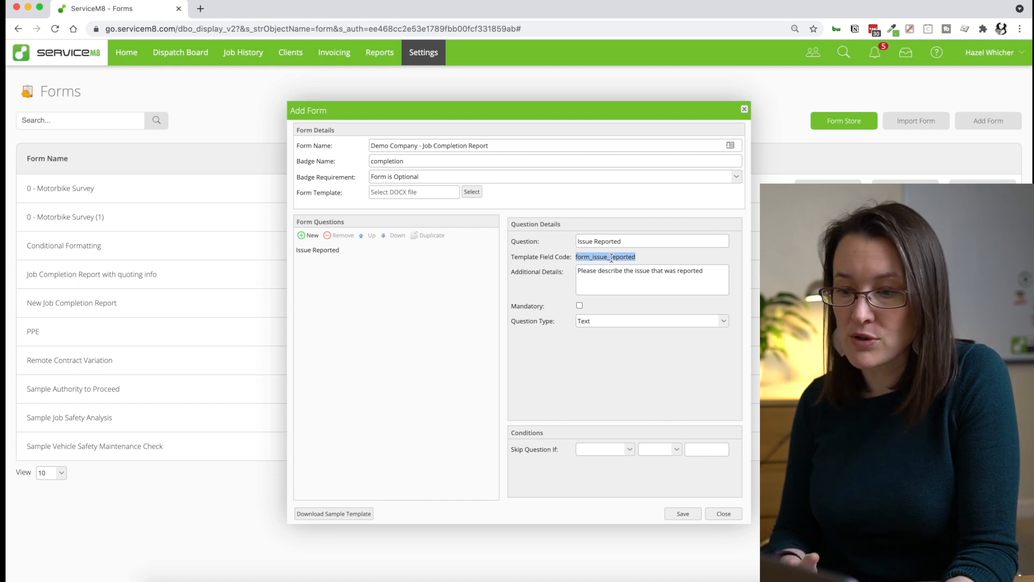
# Step: Add a text question "Work Carried Out" with the additional details "What was done today?"
pyautogui.click(313, 236)
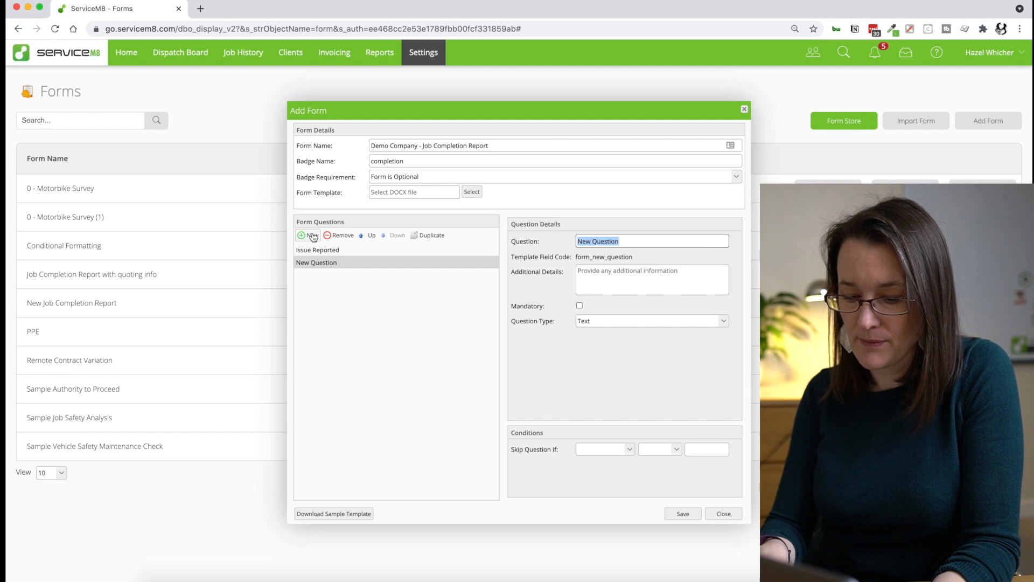
pyautogui.write('Work Carried Out')
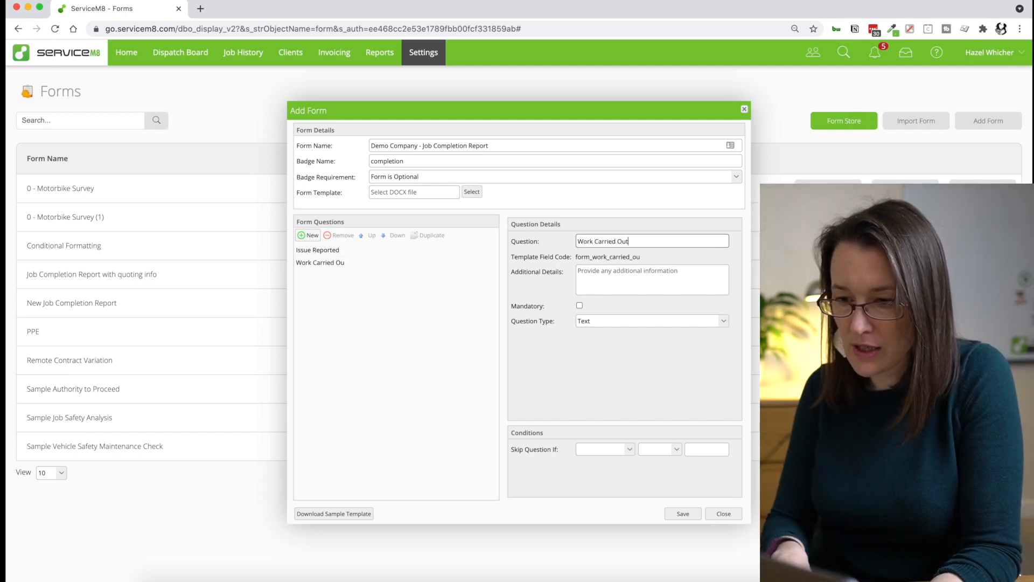
pyautogui.click(594, 286)
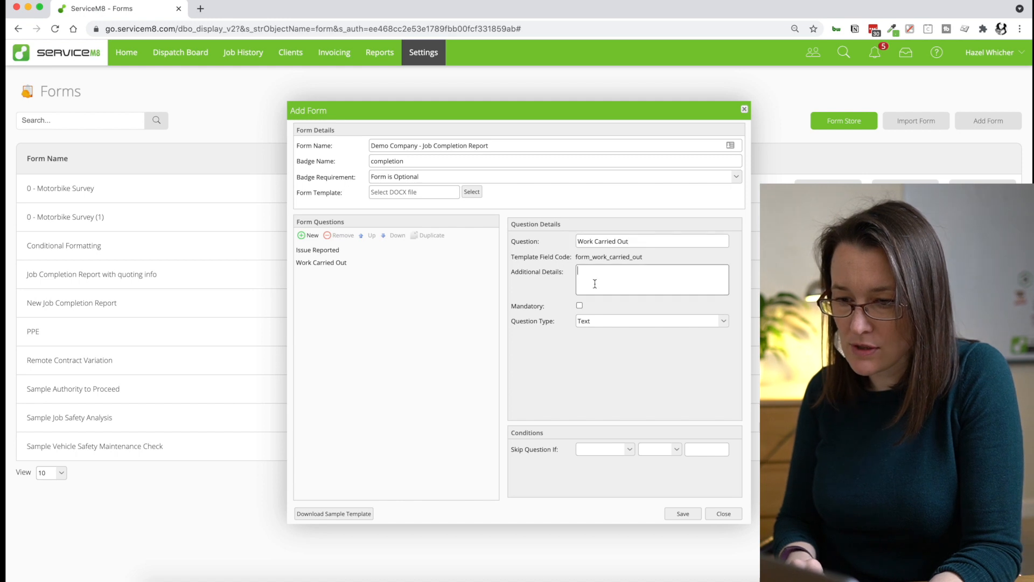
pyautogui.write('What was')
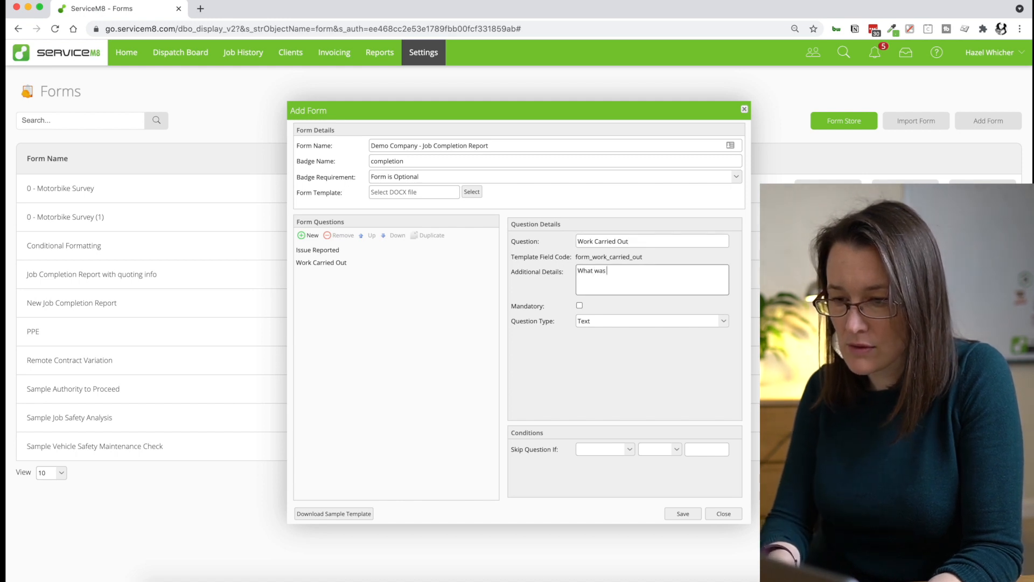
pyautogui.write(' done today?')
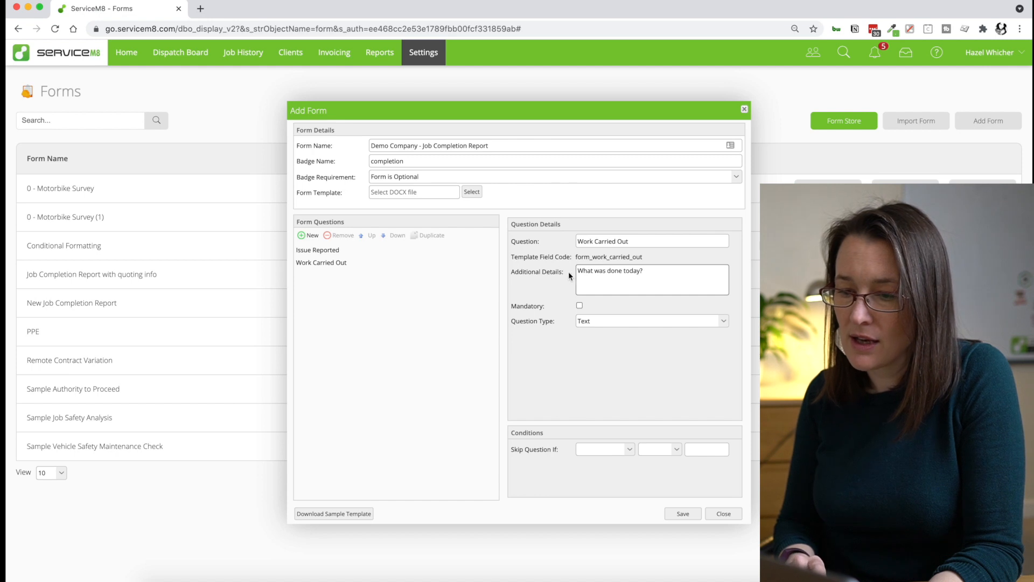
# Step: Add a text question "Materials Used" with the additional details "Please include details of any parts / materials used"
pyautogui.click(309, 236)
pyautogui.write('Materials Used')
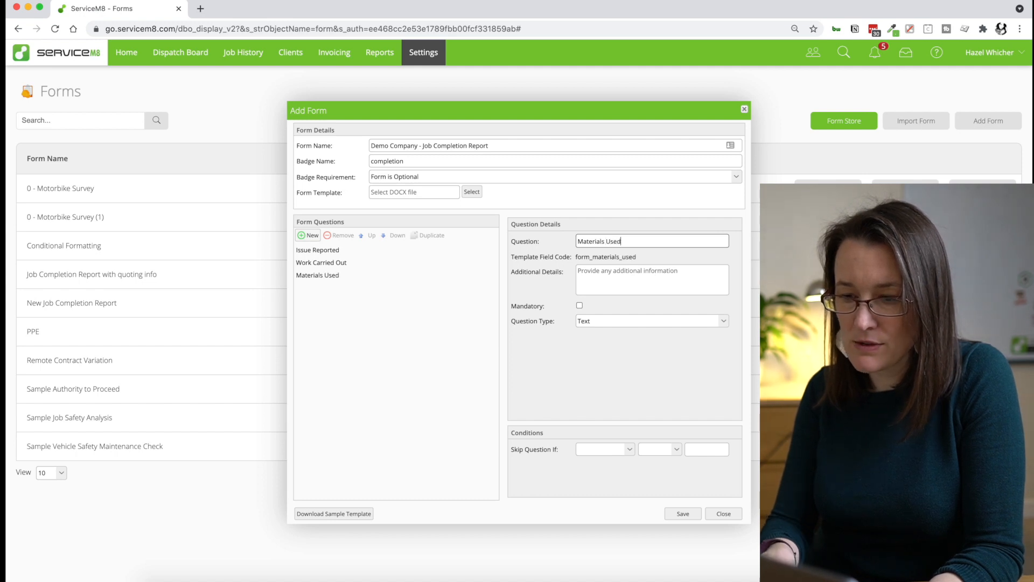
pyautogui.click(592, 267)
pyautogui.write('Please include details of an')
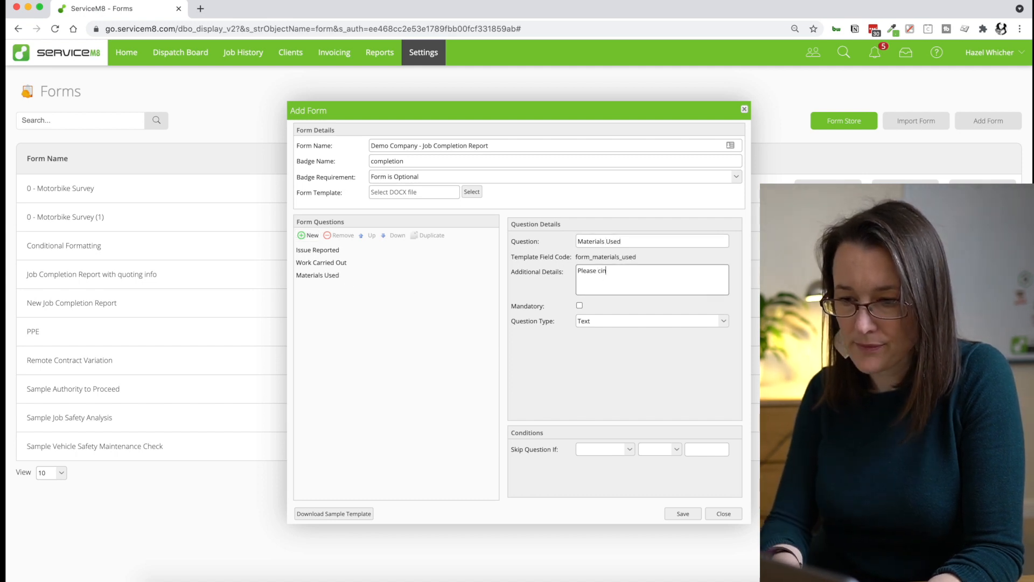
pyautogui.write('y parts / materials us')
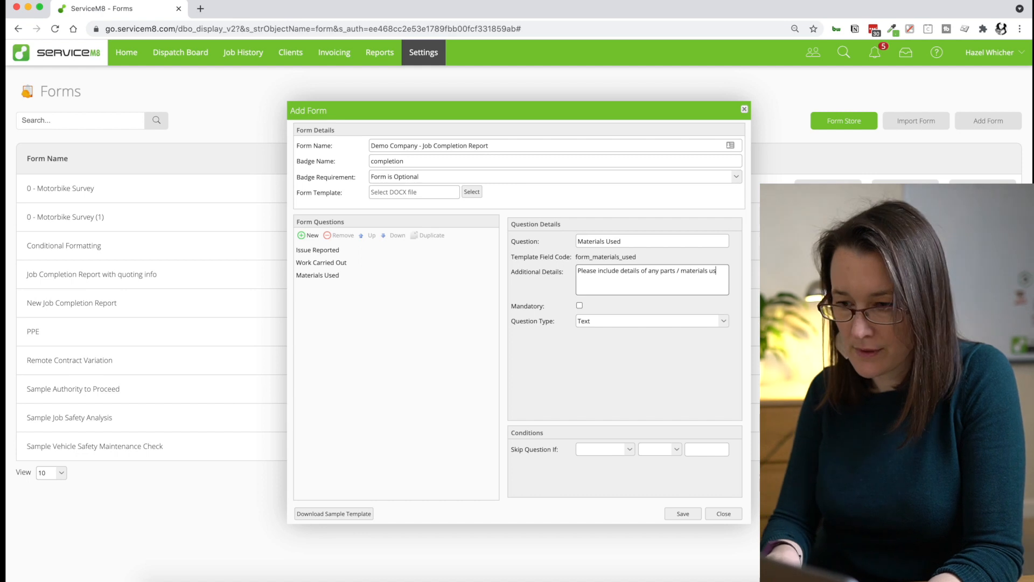
pyautogui.write('ed')
# Step: Add a question "Return Visit Needed" with the additional details "Is a return visit needed?"
pyautogui.click(312, 236)
pyautogui.write('Return Visit Needed')
pyautogui.click(660, 284)
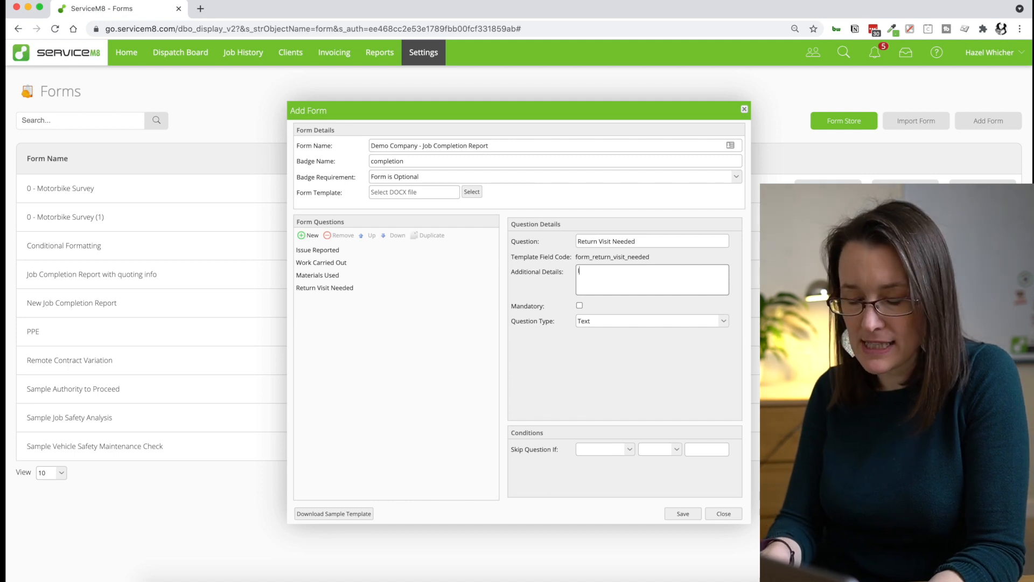
pyautogui.write('Is a return visit needed?')
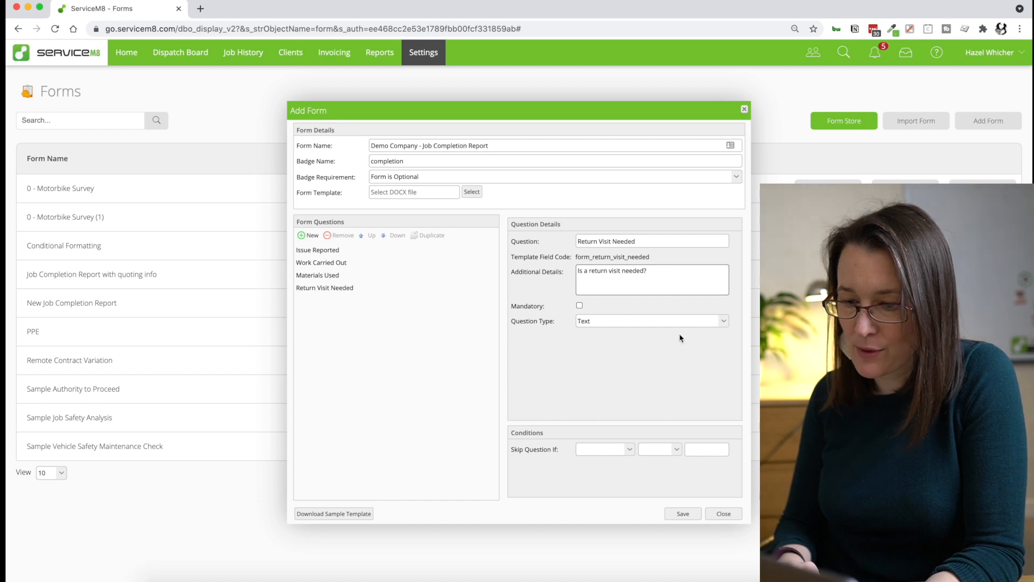
# Step: Make the "Return Visit Needed" question Multiple Choice with the options Yes and No
pyautogui.click(723, 321)
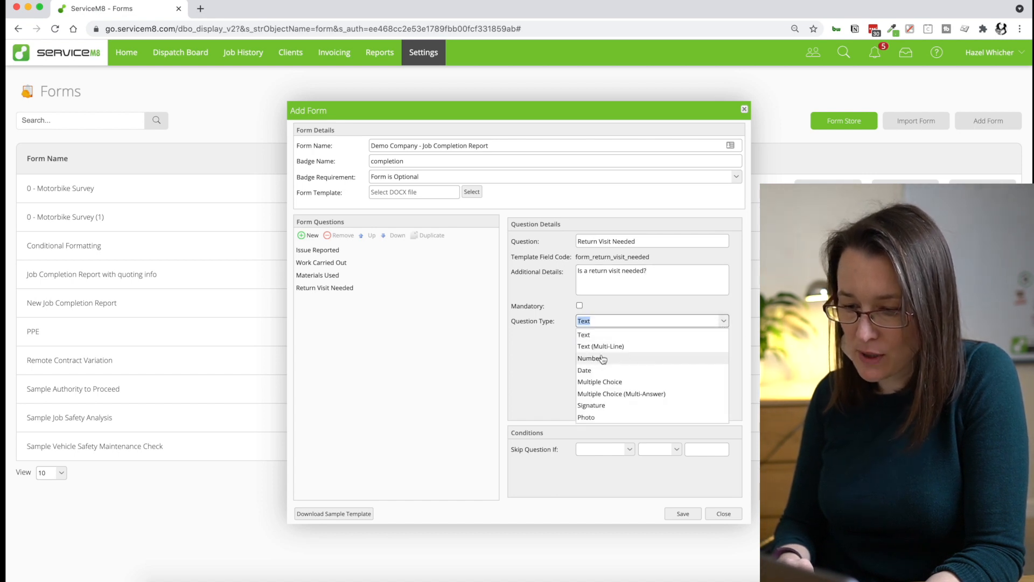
pyautogui.click(603, 381)
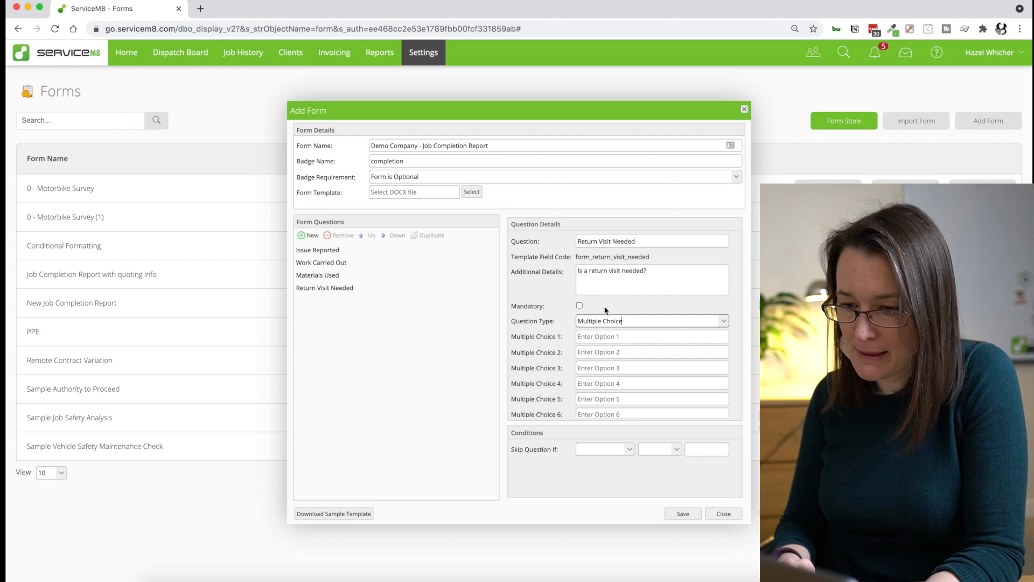
pyautogui.click(600, 338)
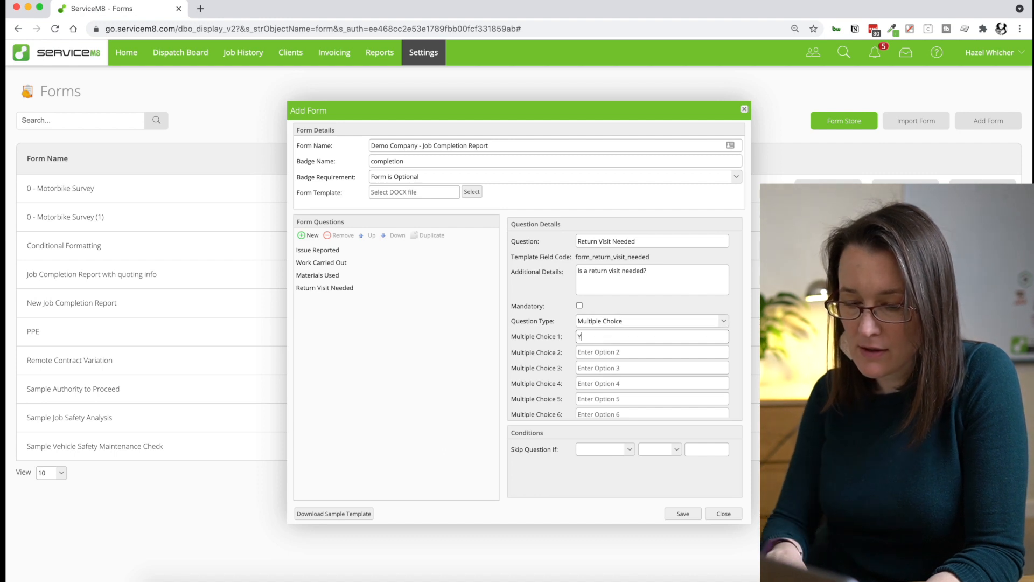
pyautogui.click(598, 354)
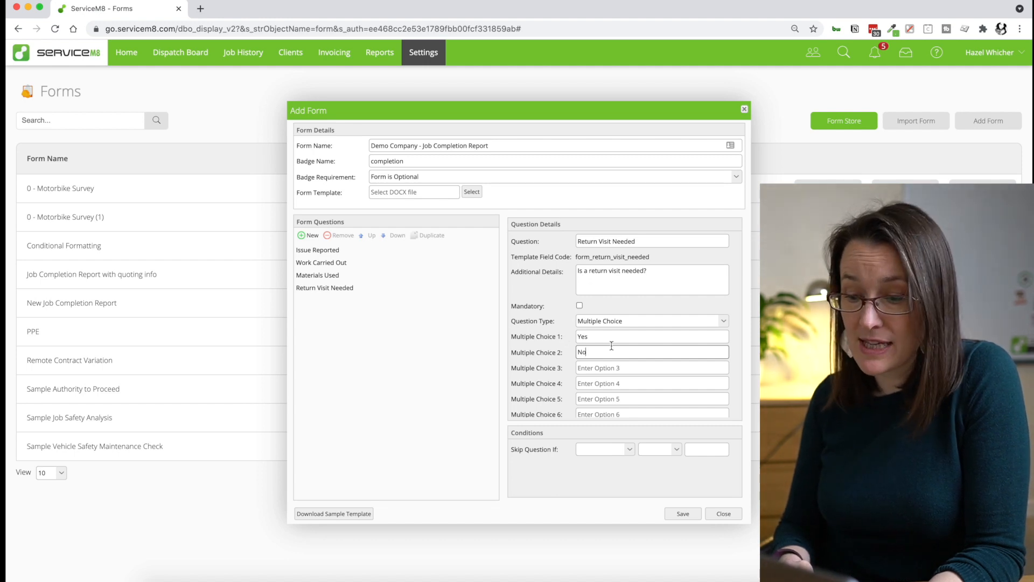
# Step: Add a question "Job Complete" with the additional details "Is the job complete and ready to be invoiced"
pyautogui.click(310, 237)
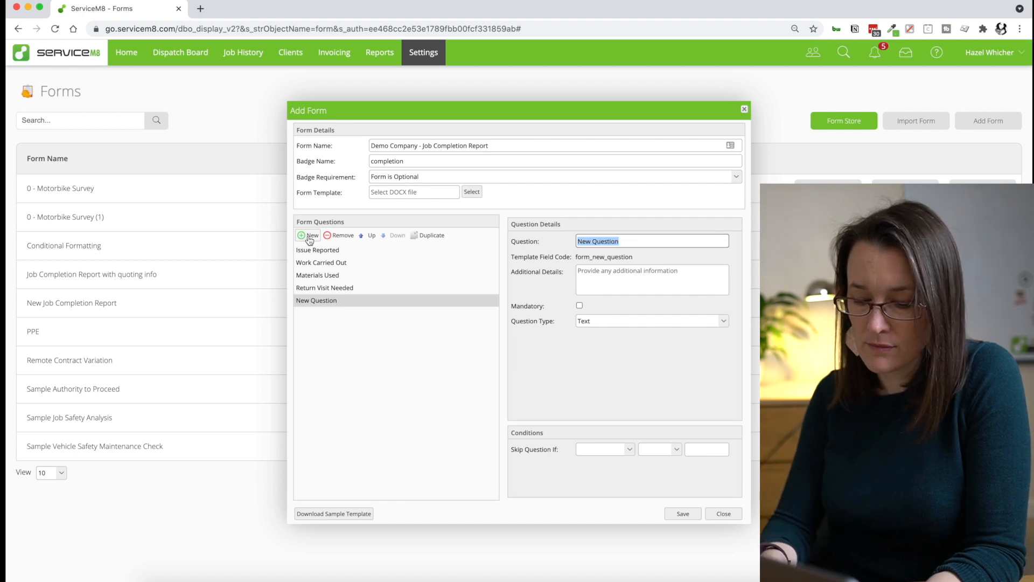
pyautogui.write('Job Complet')
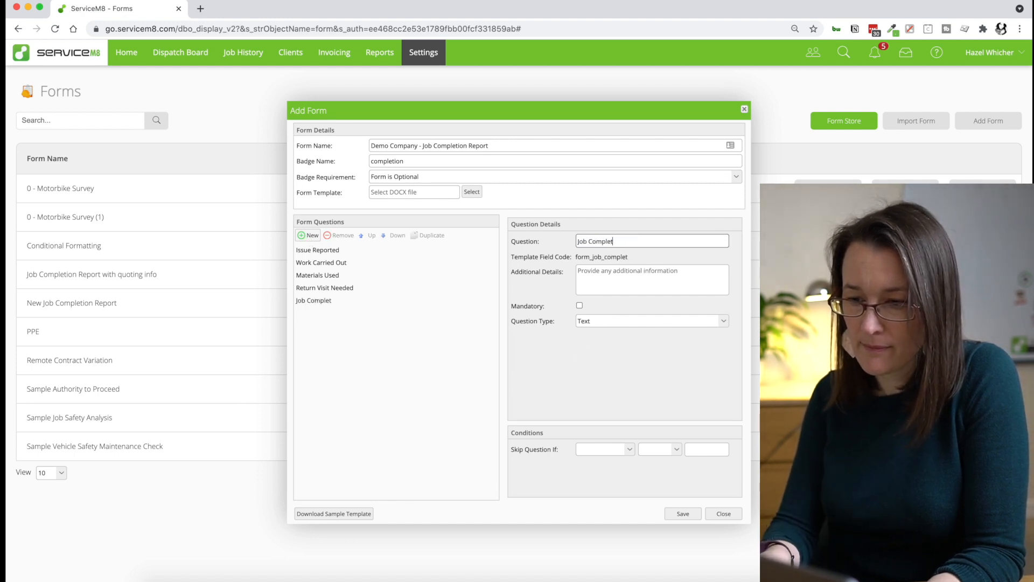
pyautogui.write('e')
pyautogui.click(583, 285)
pyautogui.write('Is the job')
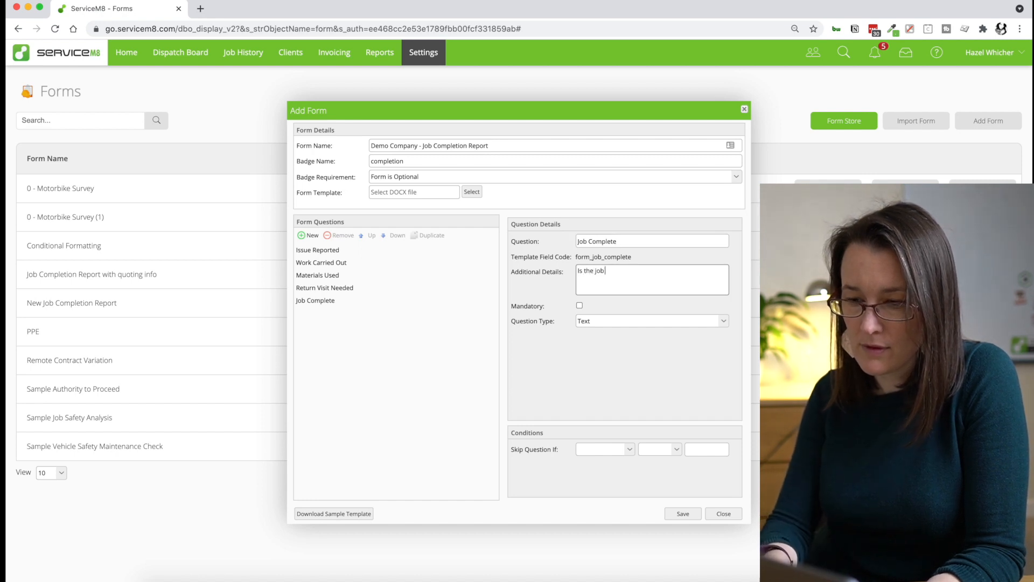
pyautogui.write(' complete and ready to be invoiced')
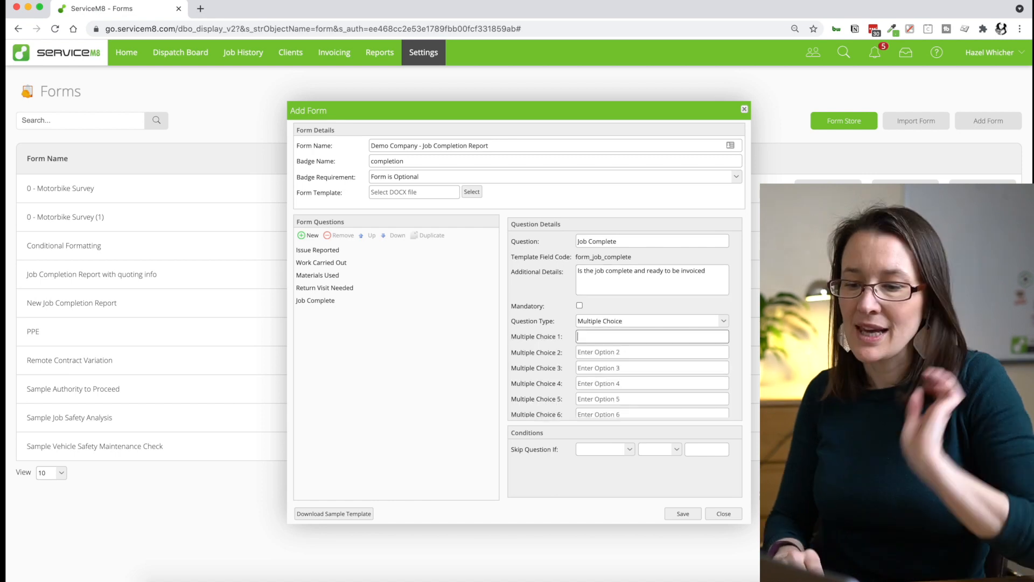
# Step: Make "Job Complete" Multiple Choice with the options Yes and No, end its additional details with a question mark and save the form
pyautogui.write('Yes')
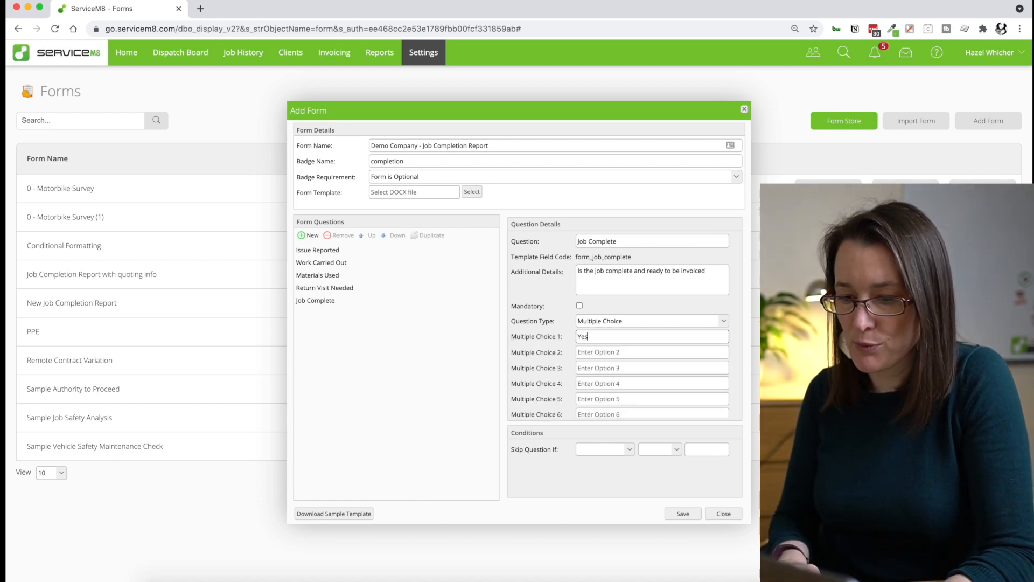
pyautogui.click(587, 353)
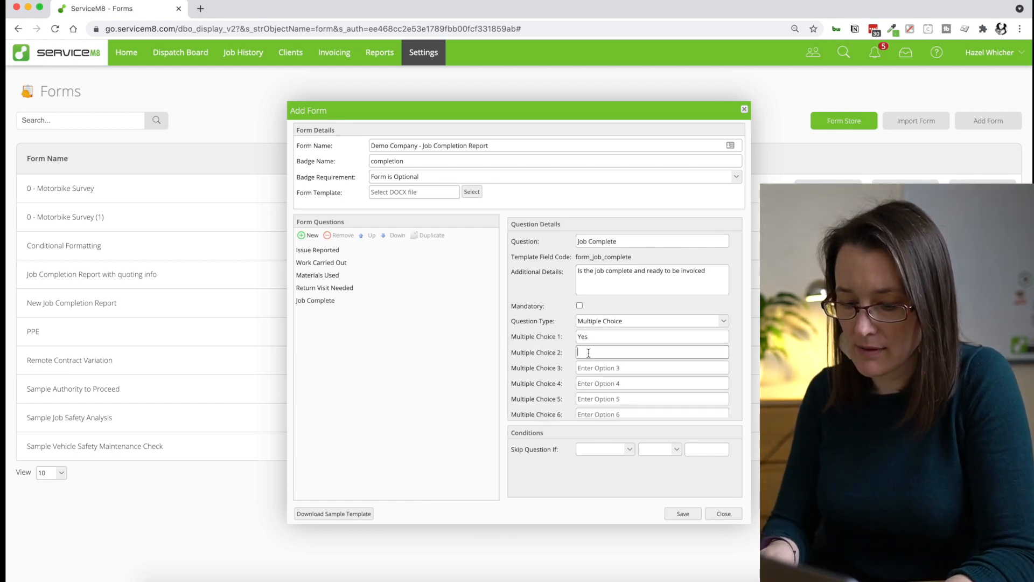
pyautogui.click(717, 271)
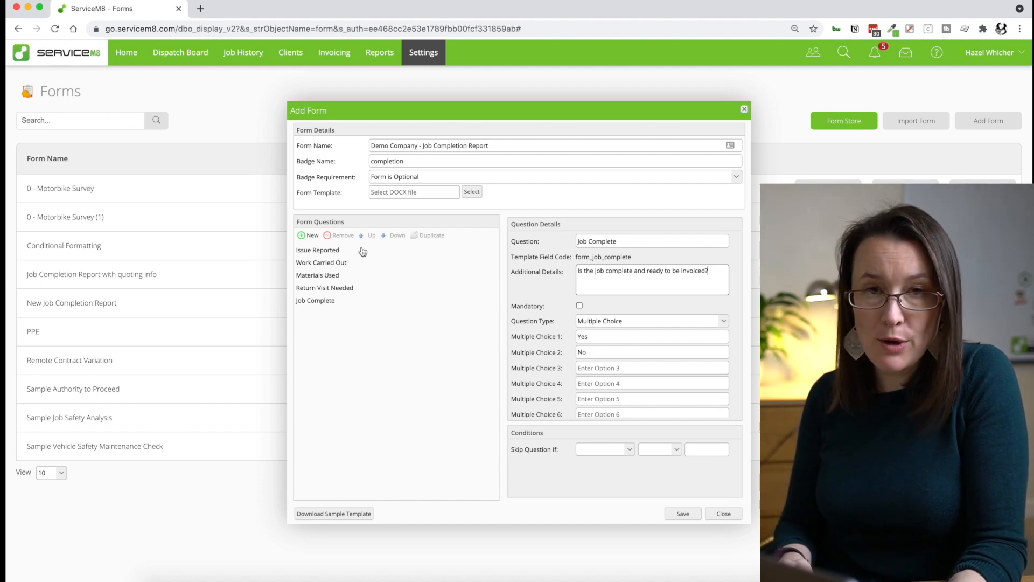
pyautogui.click(681, 515)
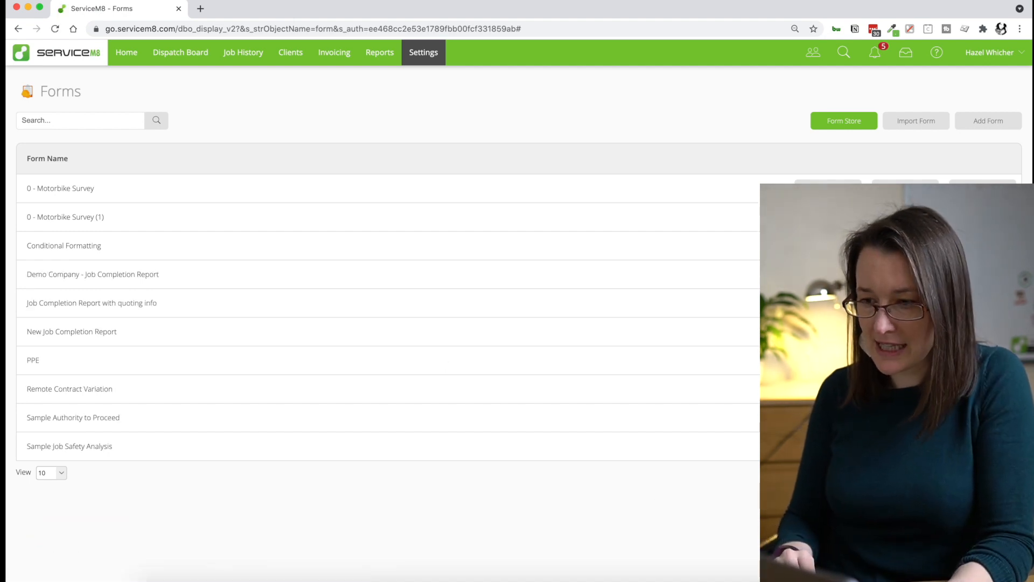
# Step: Download the sample template of the "Demo Company - Job Completion Report" form and open it in Word
pyautogui.click(829, 275)
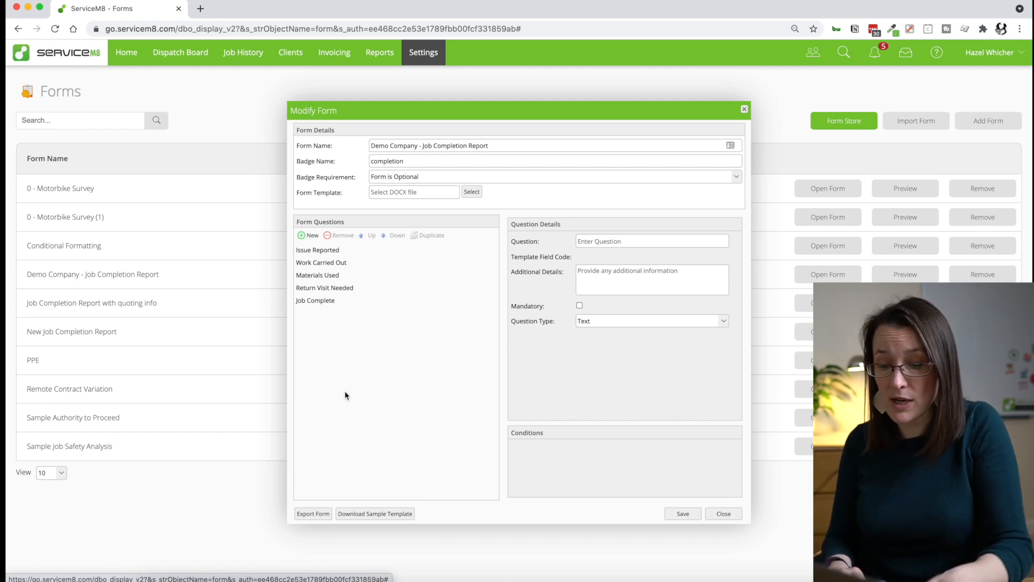
pyautogui.click(377, 515)
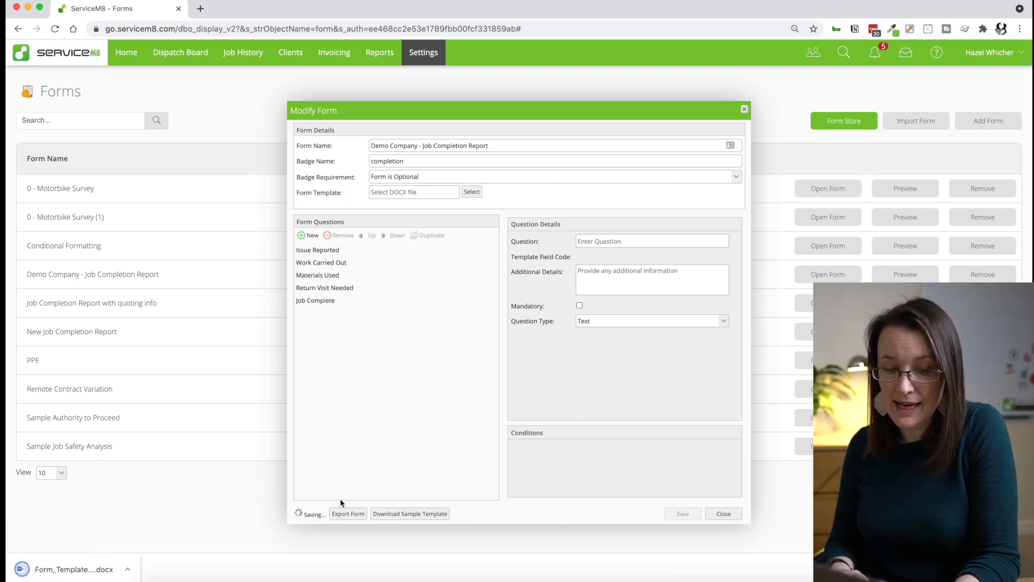
pyautogui.click(95, 570)
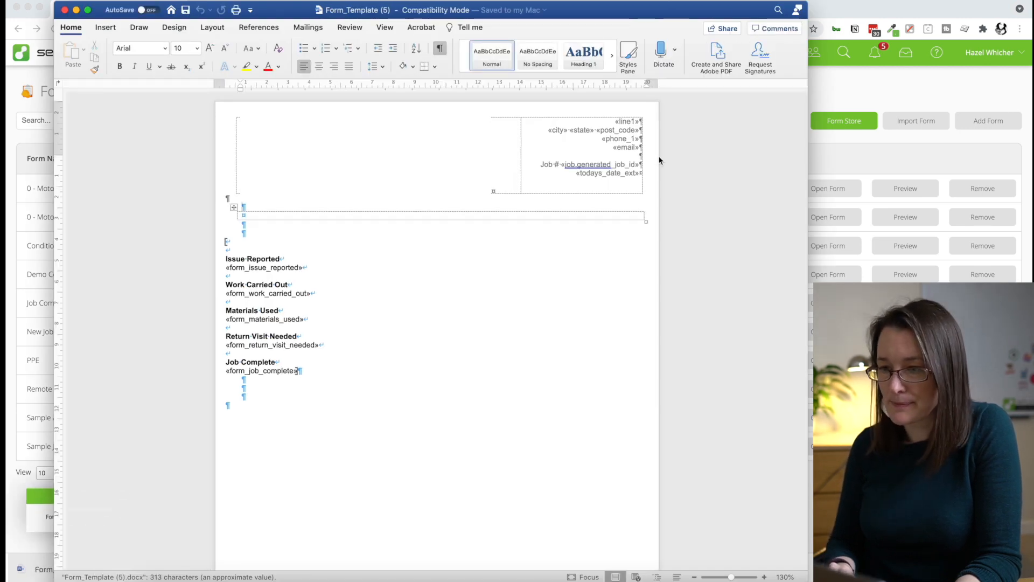
# Step: Arrange the Word template and the browser side by side and reopen the Demo Company form at its "Issue Reported" question
pyautogui.moveTo(591, 11); pyautogui.dragTo(7, 80)
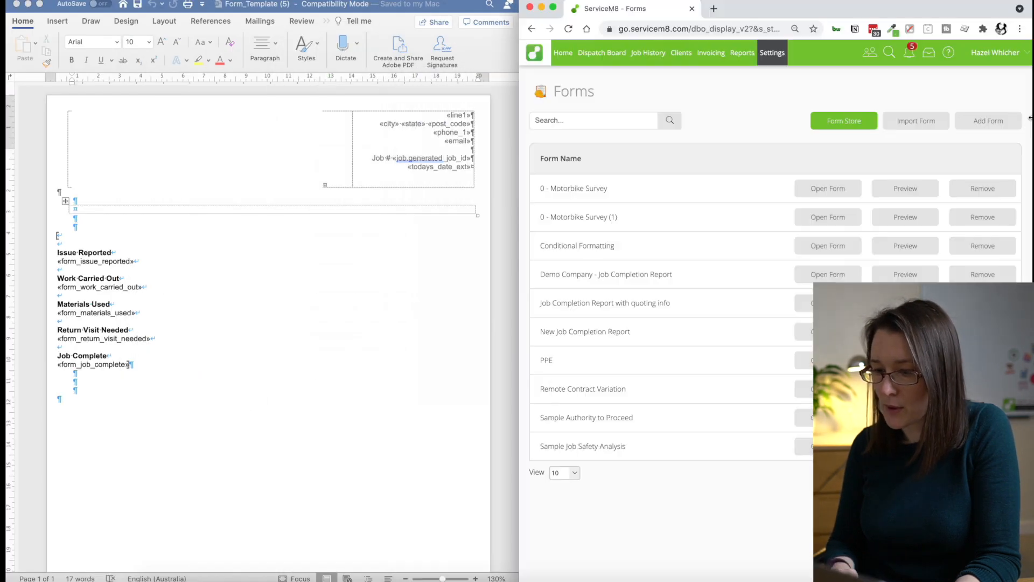
pyautogui.click(851, 280)
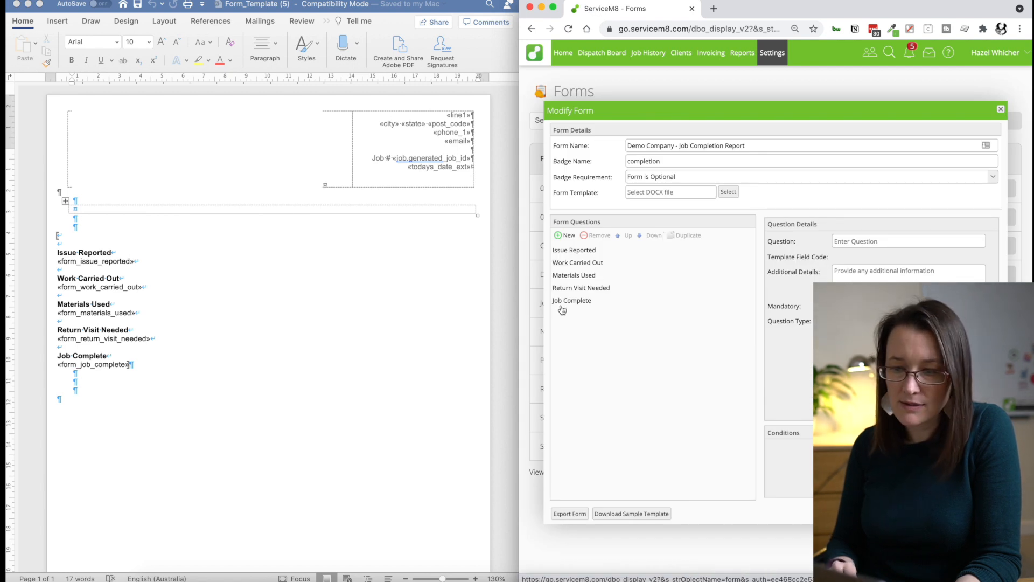
pyautogui.click(570, 250)
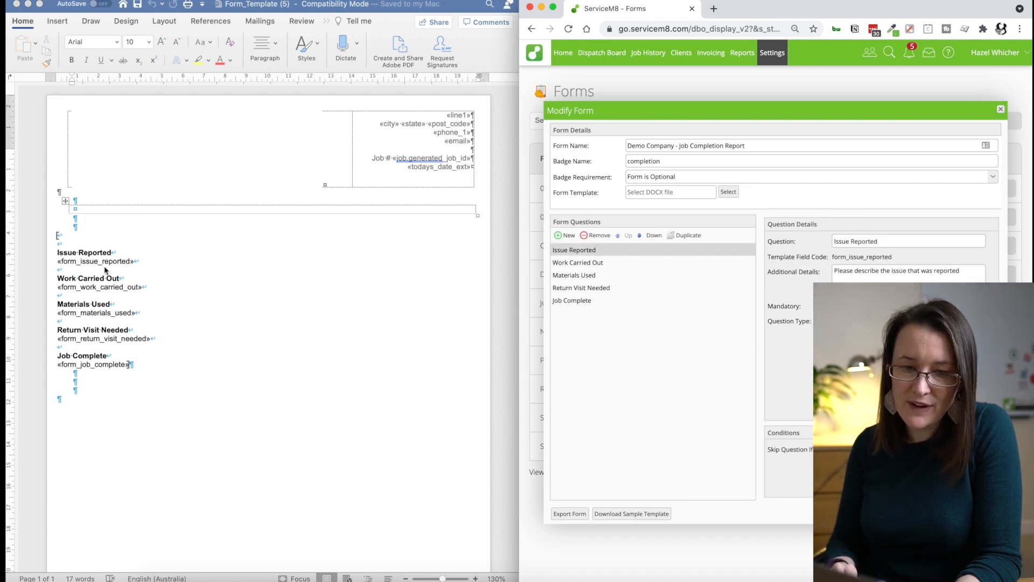
# Step: Compare the form_issue_reported merge field in the Word template with the field code of the "Issue Reported" question
pyautogui.click(89, 263)
pyautogui.doubleClick(89, 263)
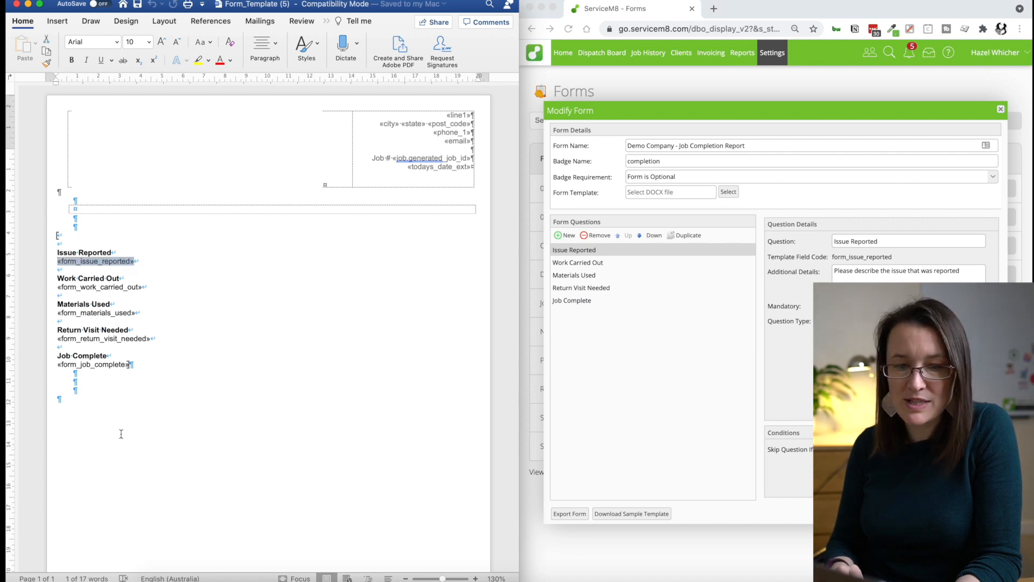
pyautogui.click(150, 143)
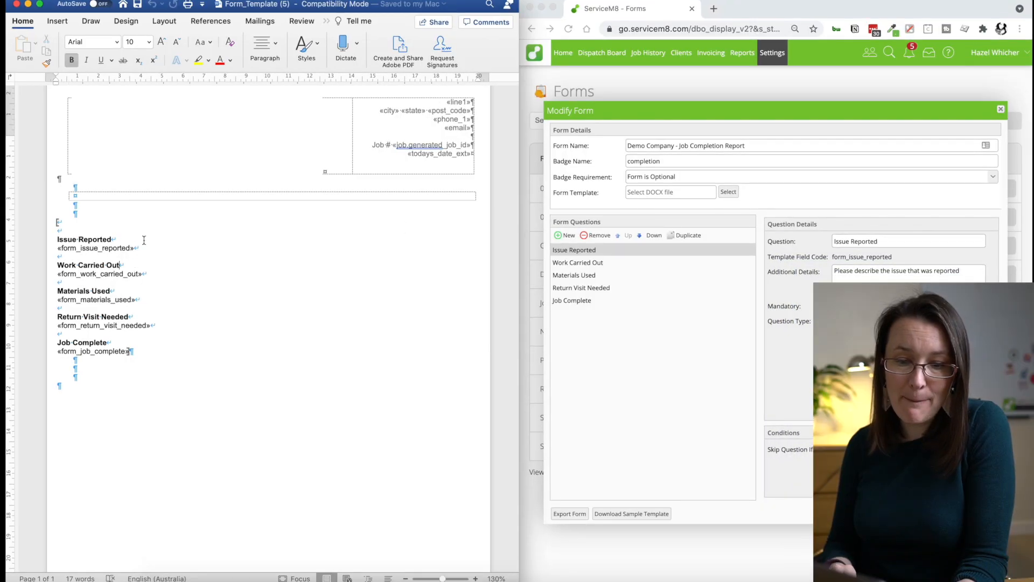
pyautogui.moveTo(142, 246); pyautogui.dragTo(57, 245)
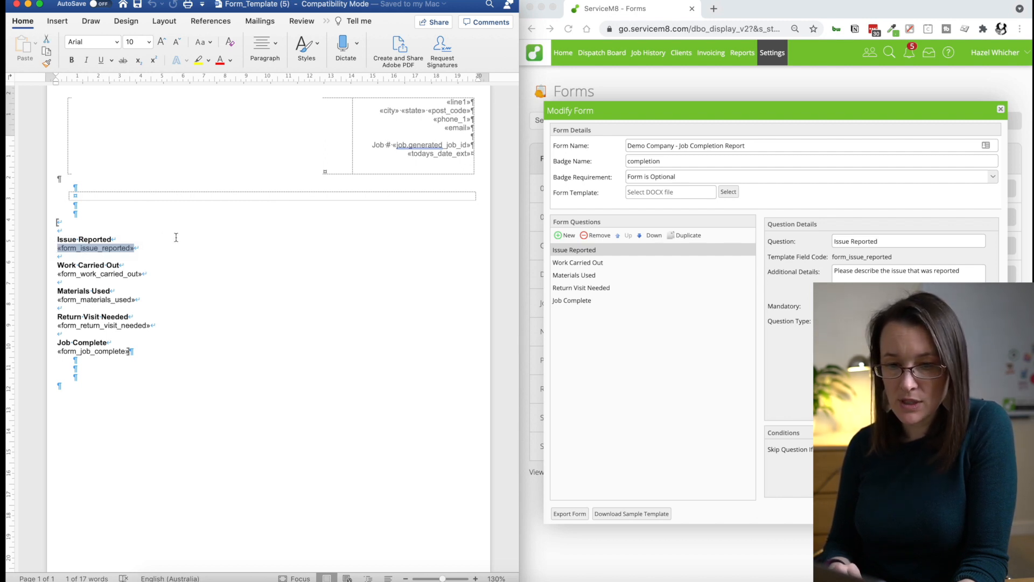
pyautogui.click(200, 136)
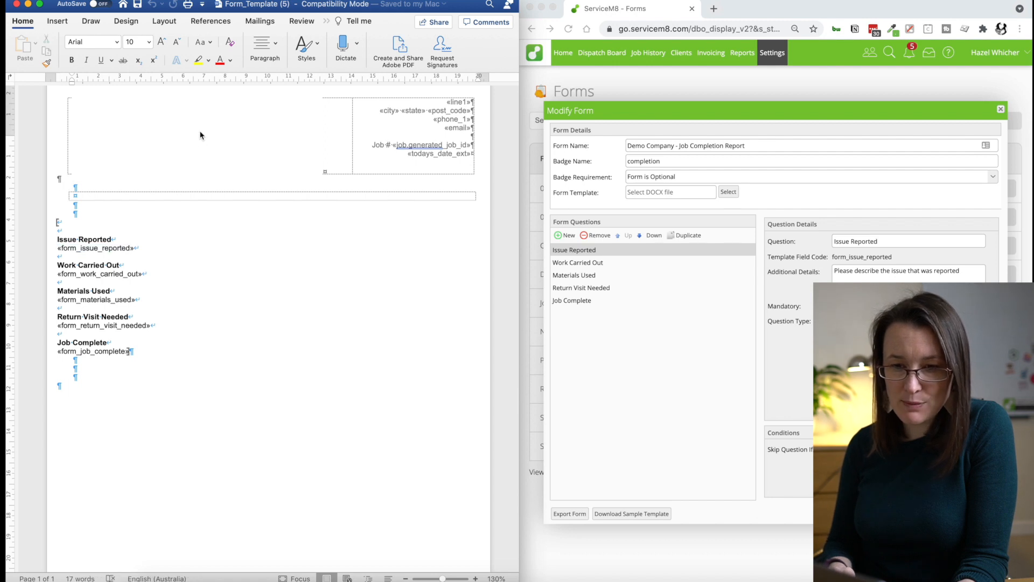
# Step: Replace the blank picture in the template's header with the example-company-logo image from the Products folder
pyautogui.doubleClick(185, 135)
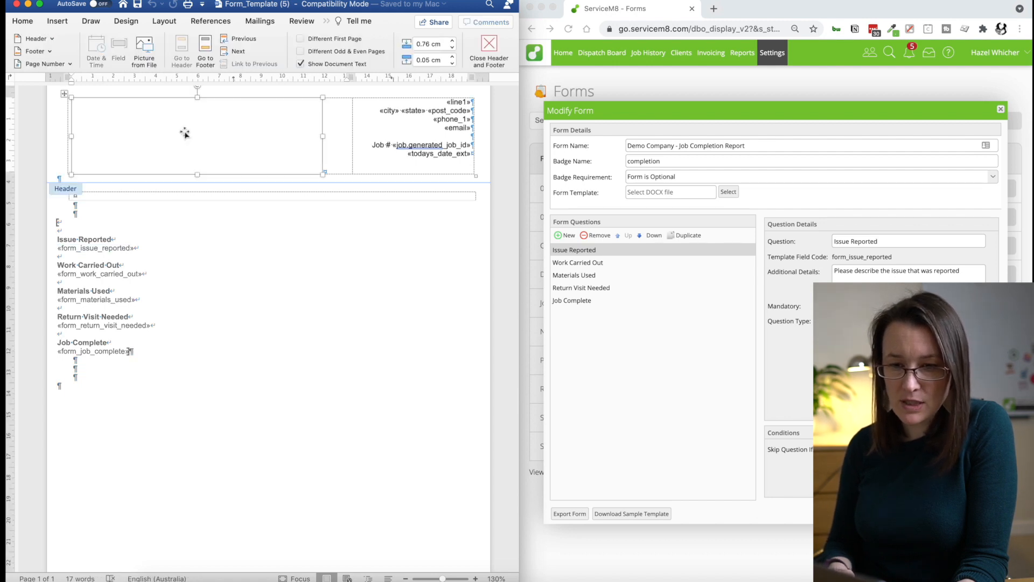
pyautogui.rightClick(185, 134)
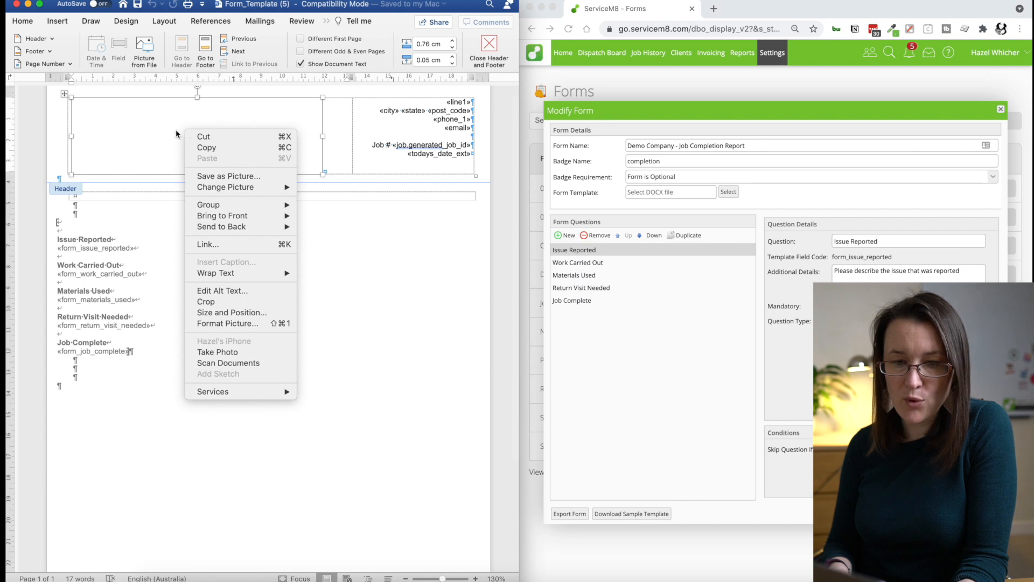
pyautogui.moveTo(266, 187)
pyautogui.click(331, 187)
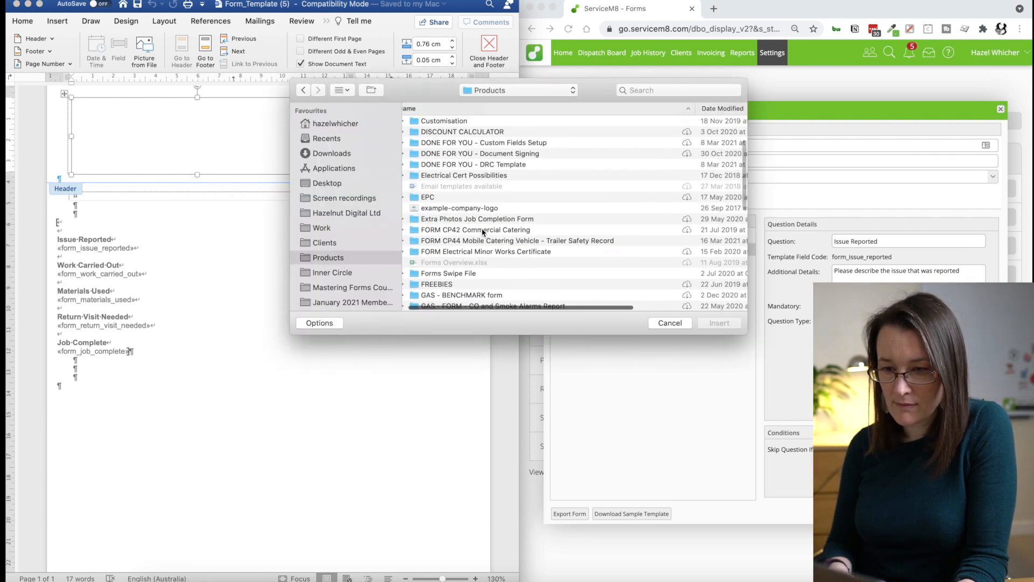
pyautogui.scroll(-3, 458, 203)
pyautogui.doubleClick(458, 203)
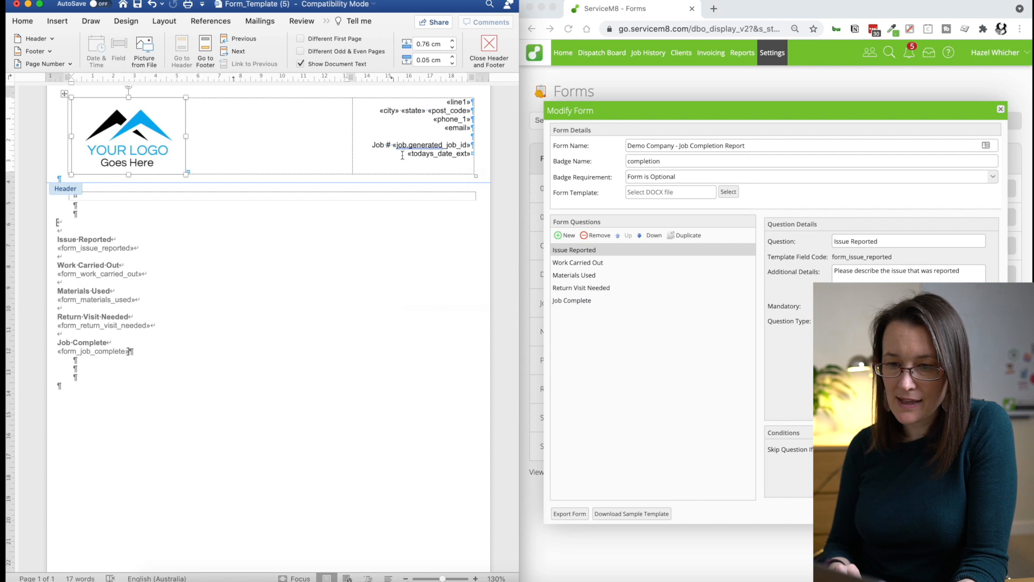
pyautogui.click(431, 146)
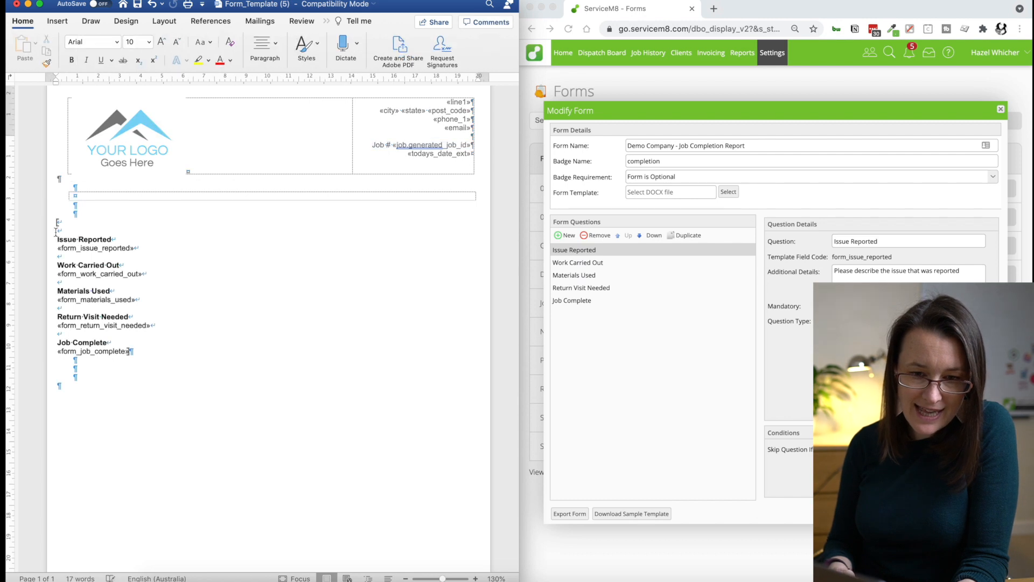
# Step: Increase the left indent of all the question headings and merge fields to line them up with the header table's left edge
pyautogui.moveTo(58, 222); pyautogui.dragTo(55, 381)
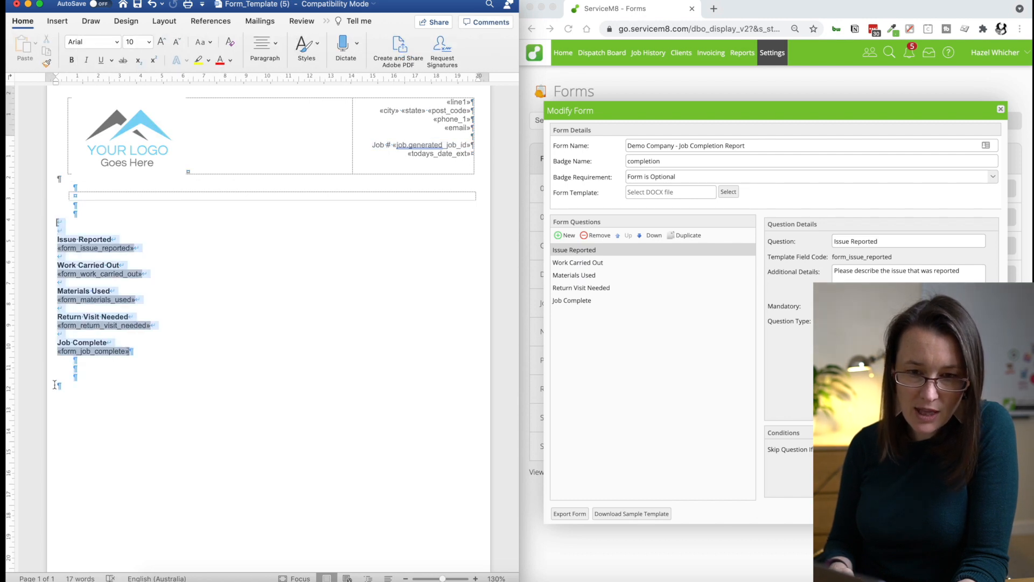
pyautogui.moveTo(58, 88); pyautogui.dragTo(69, 88)
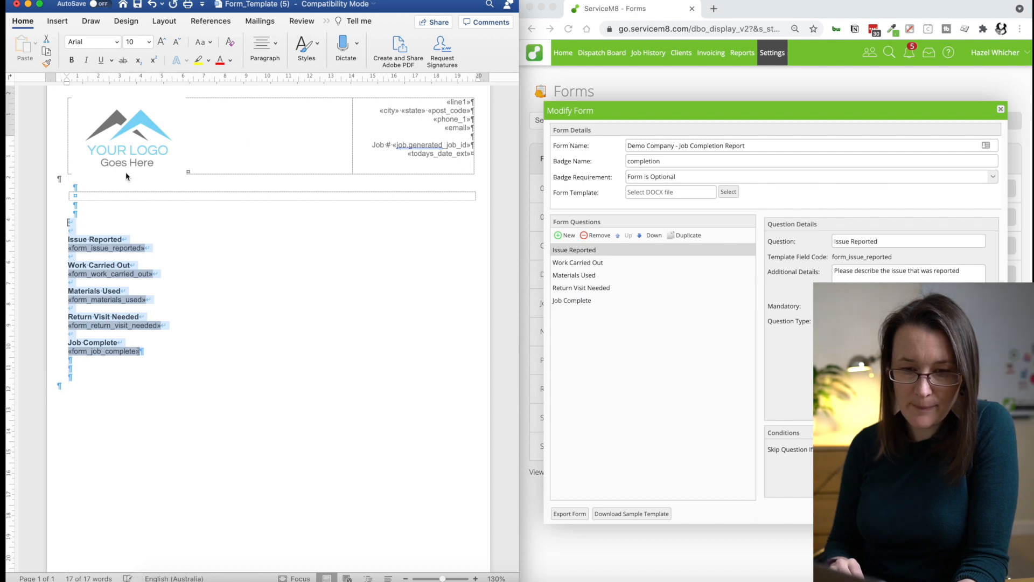
pyautogui.click(132, 235)
pyautogui.scroll(-2, 132, 235)
pyautogui.scroll(3, 132, 234)
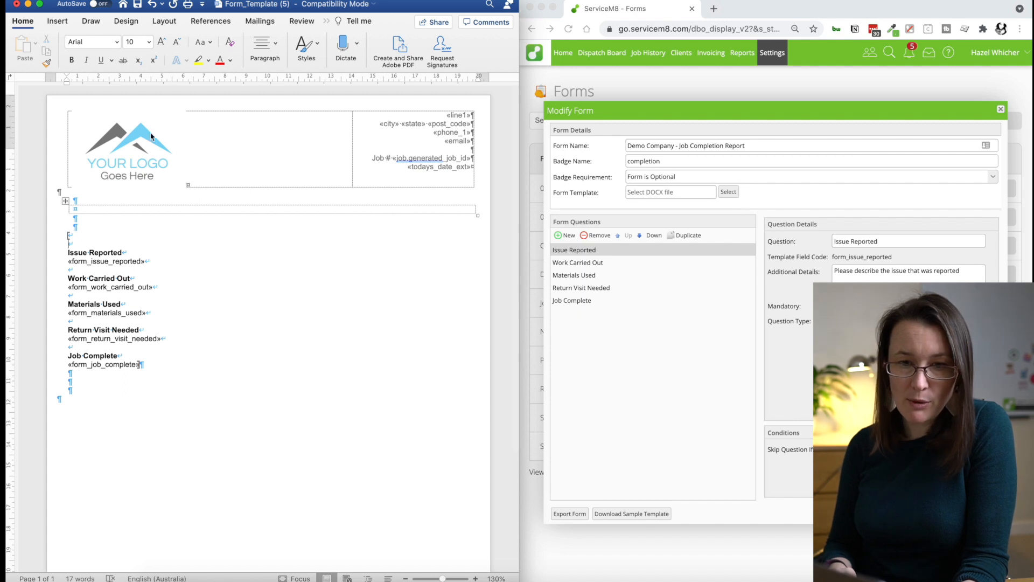
# Step: Save the template to the Desktop as a Word document named completion-template, accepting the file format update
pyautogui.click(74, 0)
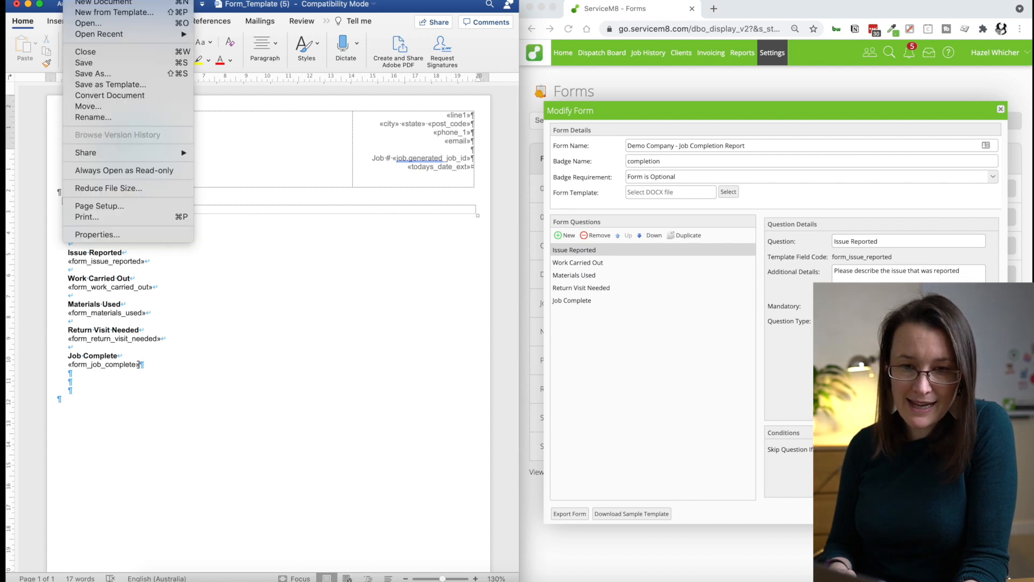
pyautogui.click(89, 73)
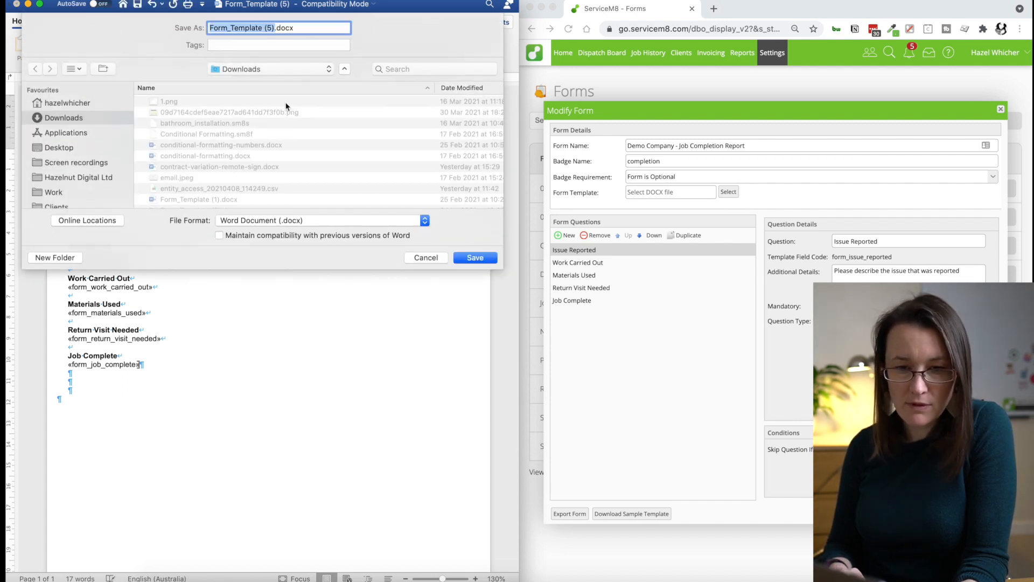
pyautogui.click(72, 153)
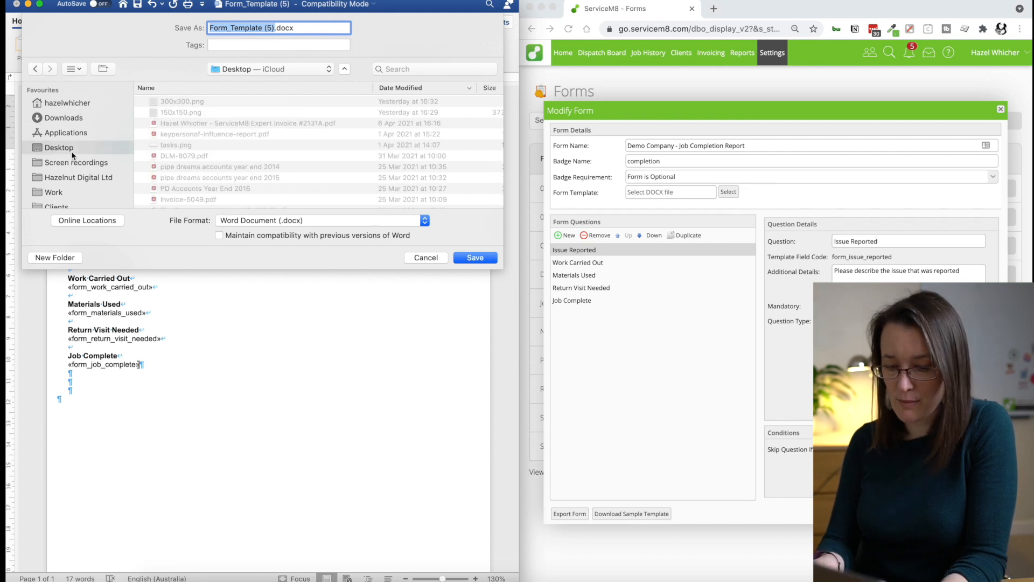
pyautogui.write('completion-template')
pyautogui.press('Return')
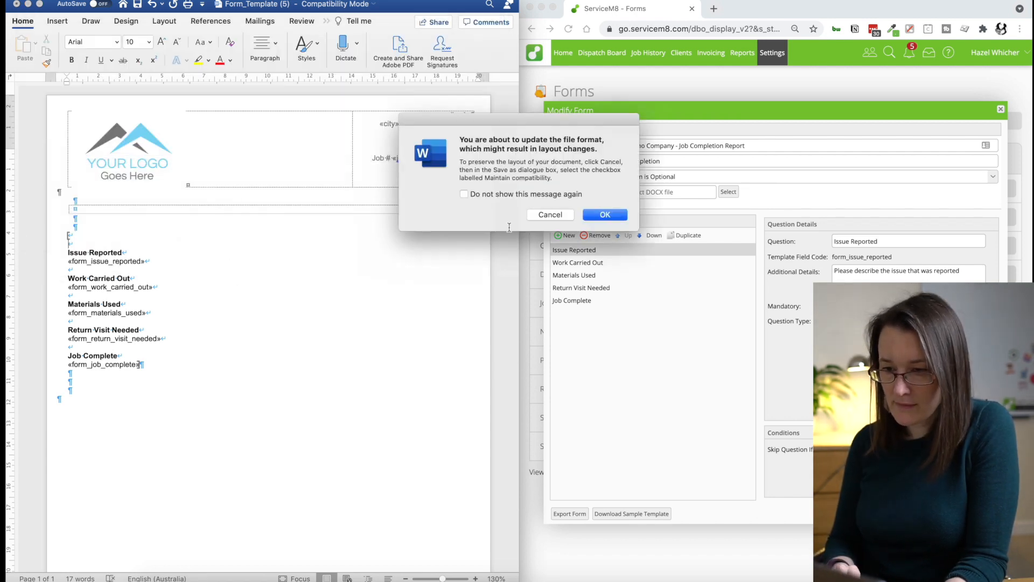
pyautogui.click(606, 217)
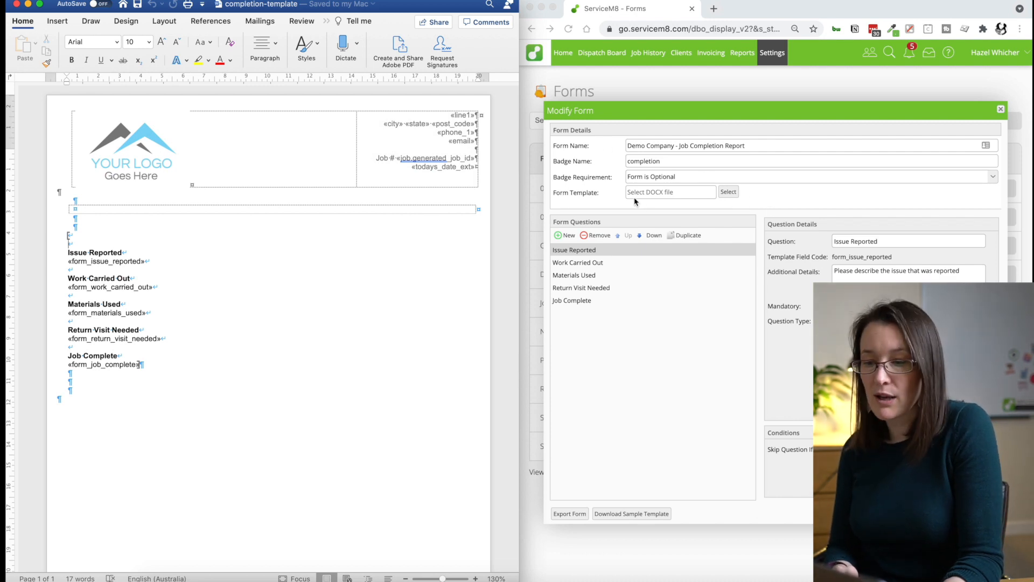
# Step: Set completion-template.docx from the Desktop as the form template of the Job Completion Report and save the form
pyautogui.click(730, 193)
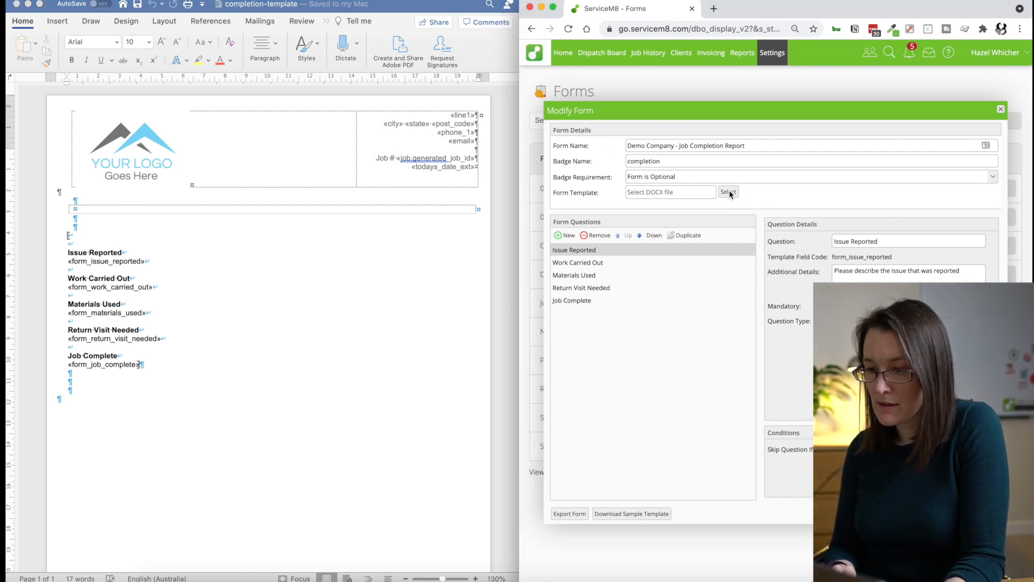
pyautogui.click(730, 193)
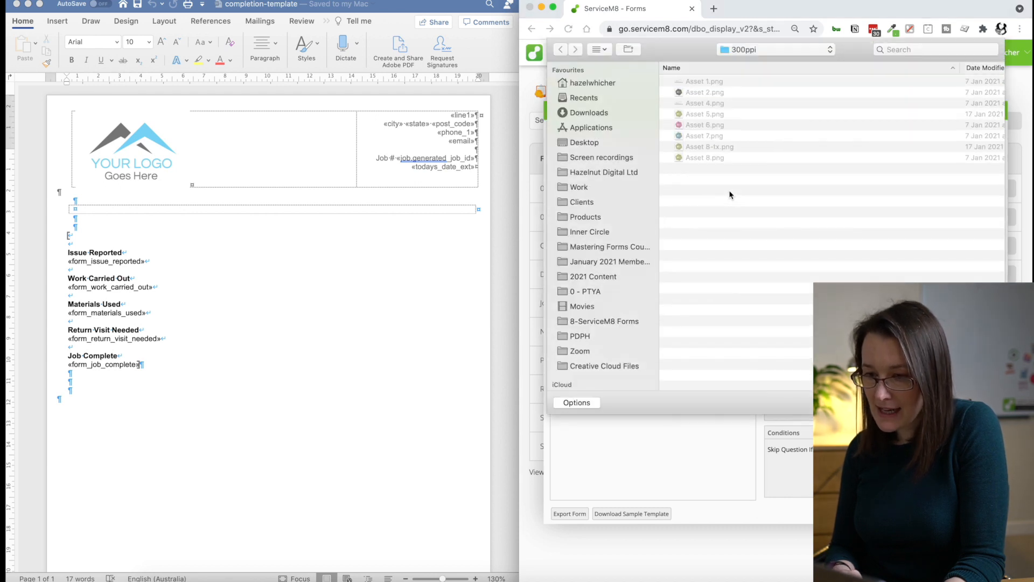
pyautogui.click(586, 143)
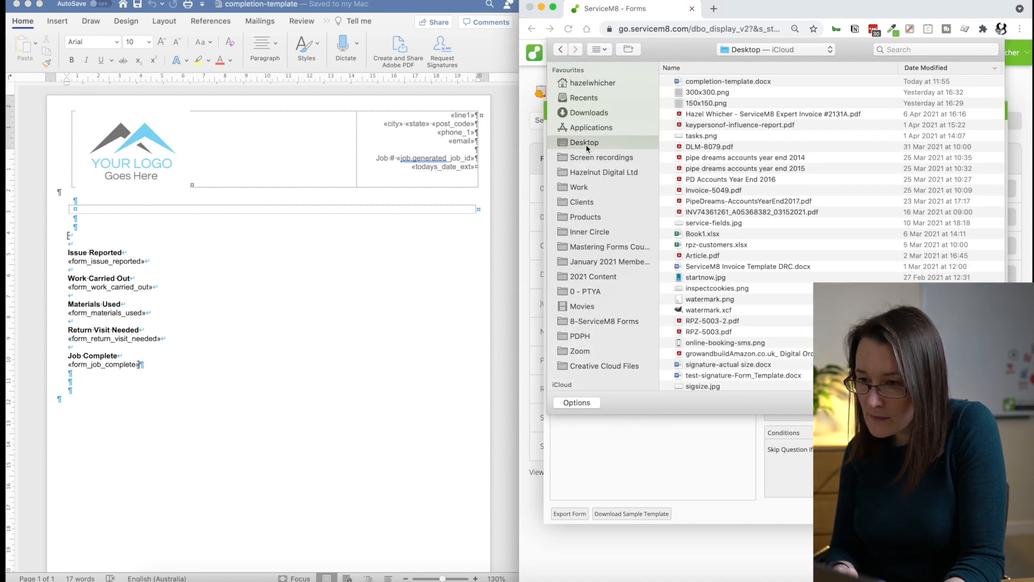
pyautogui.doubleClick(736, 82)
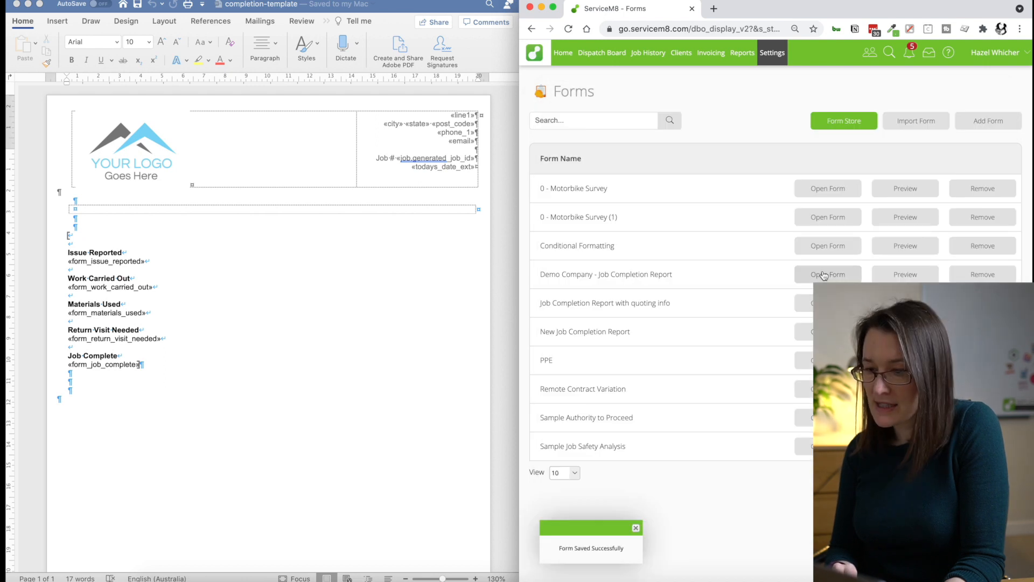
# Step: Open the Demo Company - Job Completion Report form to check its saved details, and close it
pyautogui.click(824, 273)
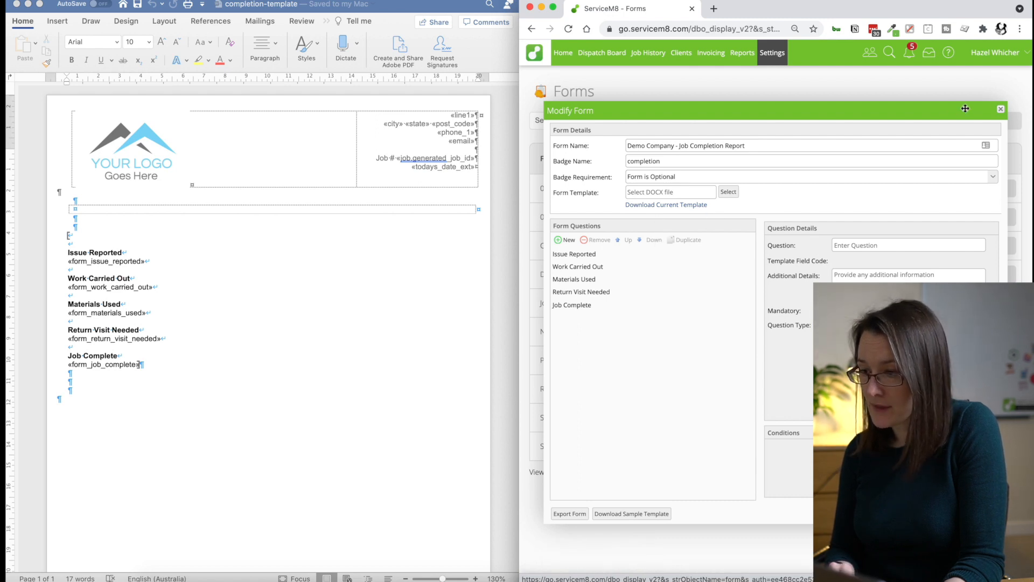
pyautogui.click(1001, 109)
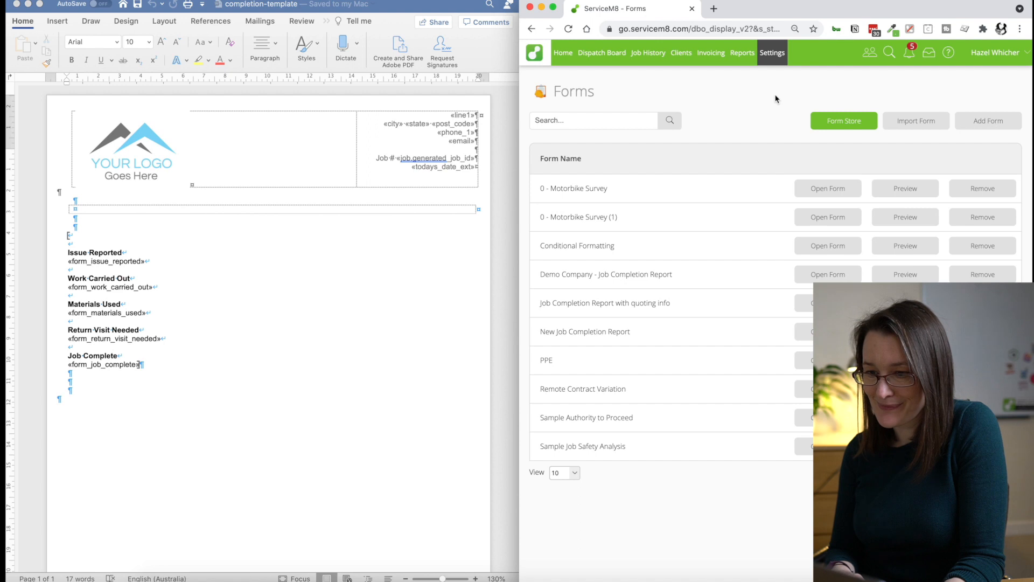
# Step: Schedule the Bathroom install job on the dispatch board's calendar for today at 2:00 PM, with the browser window widened
pyautogui.click(602, 53)
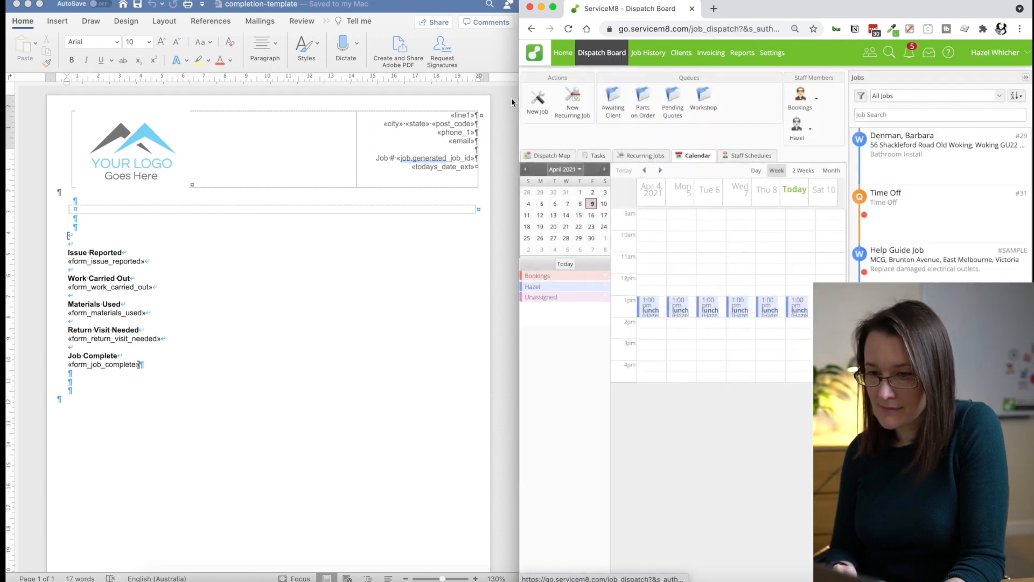
pyautogui.moveTo(511, 98); pyautogui.dragTo(30, 98)
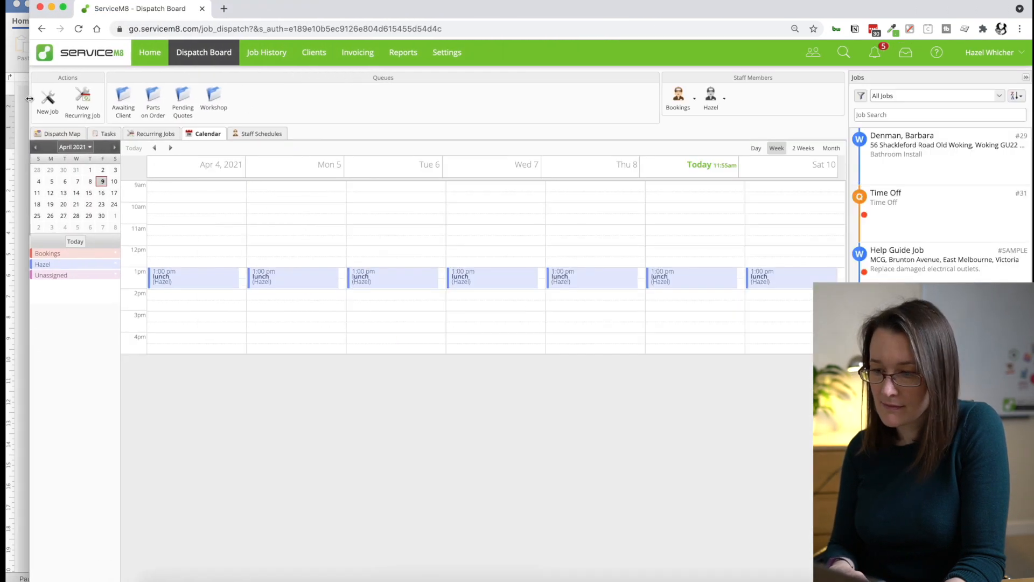
pyautogui.click(690, 303)
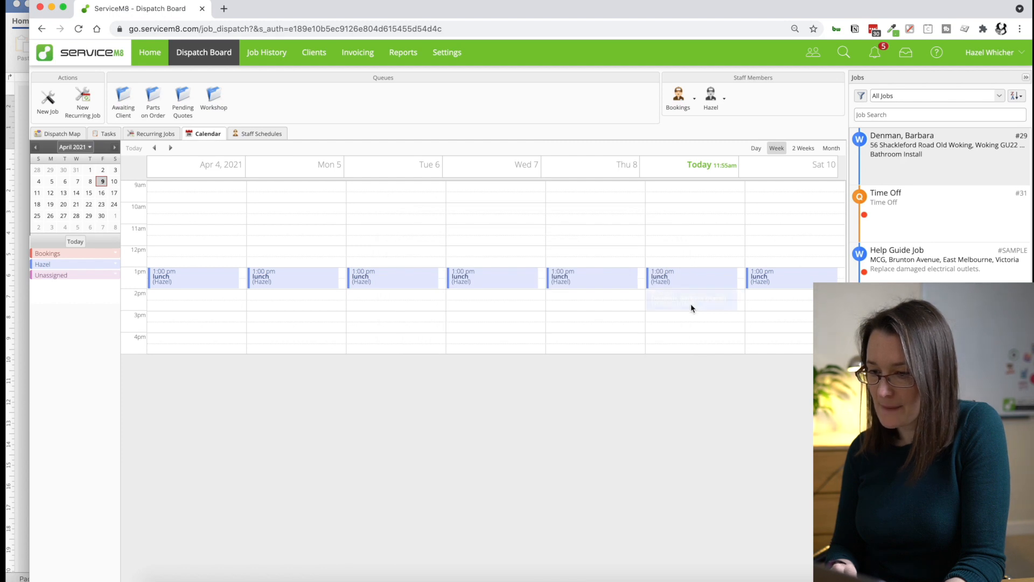
# Step: Start a Demo Company - Job Completion Report on the Bathroom install job, entering "tap leaking" as the issue and "fixed the tap" as the work carried out
pyautogui.click(529, 275)
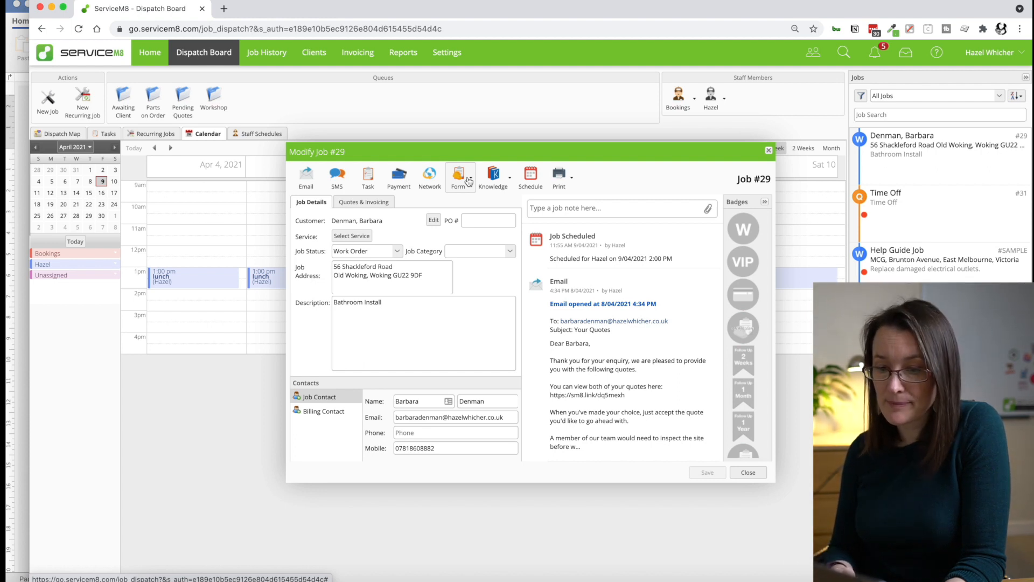
pyautogui.click(469, 181)
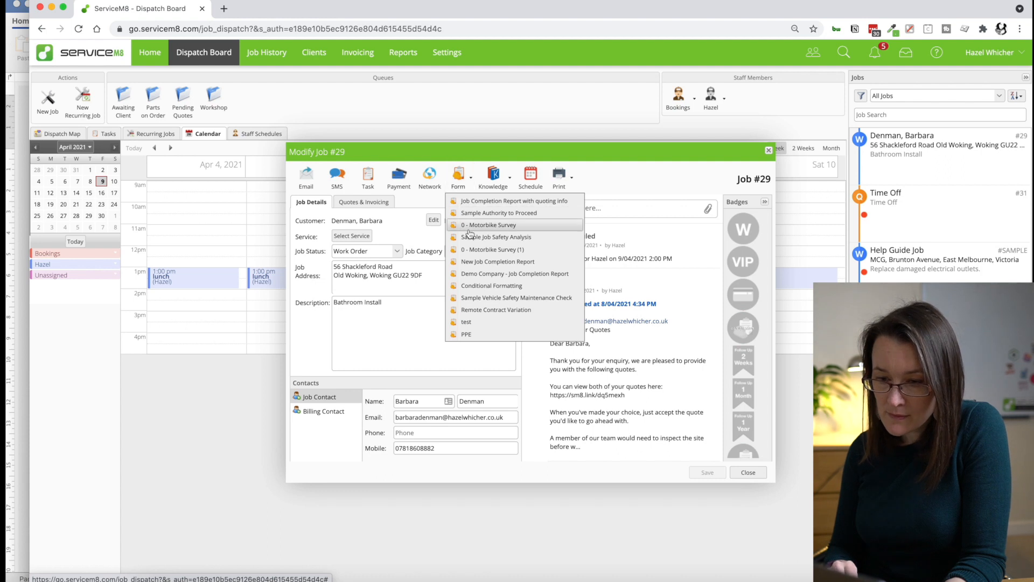
pyautogui.click(469, 273)
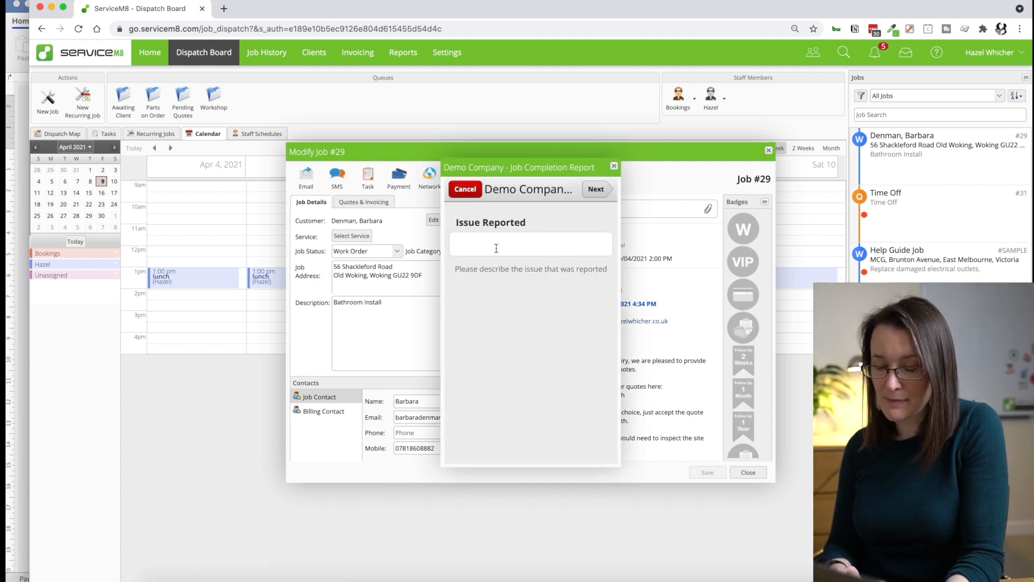
pyautogui.write('tap leaking')
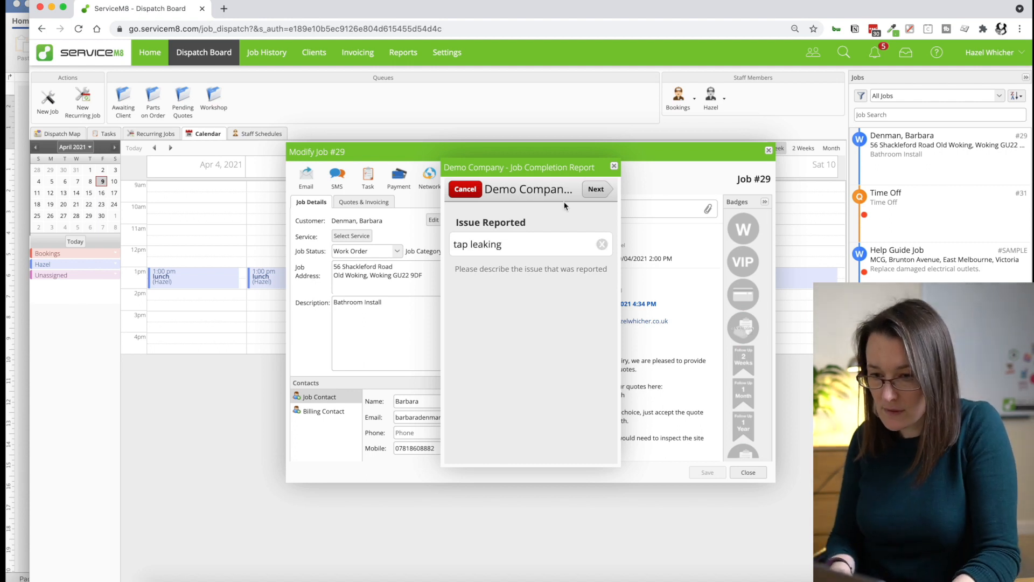
pyautogui.press('Return')
pyautogui.write('fixed the tap')
pyautogui.press('Return')
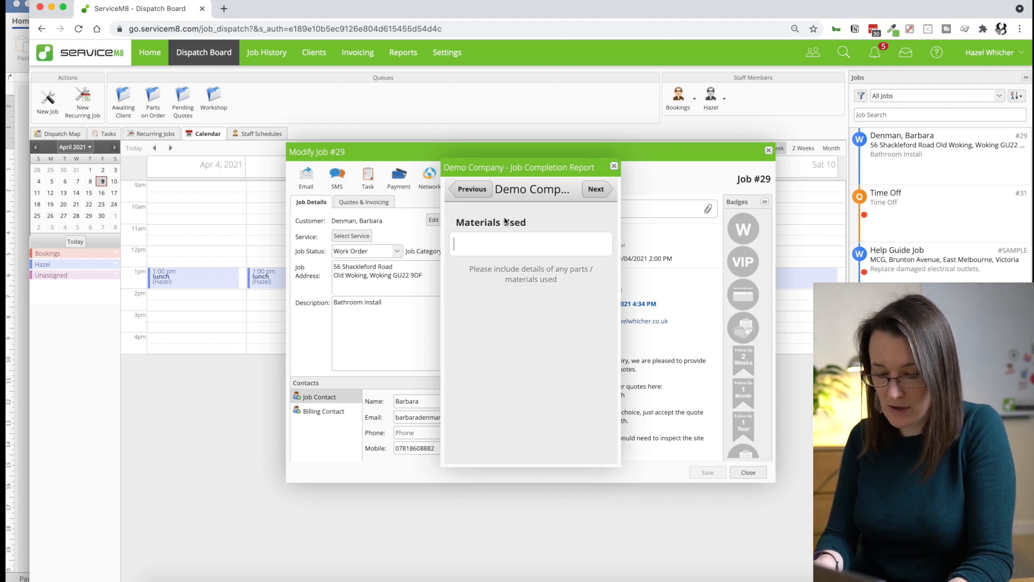
# Step: Finish the report with "washers x 2" as Materials Used, No for Return Visit Needed and Yes for Job Complete
pyautogui.write('washer')
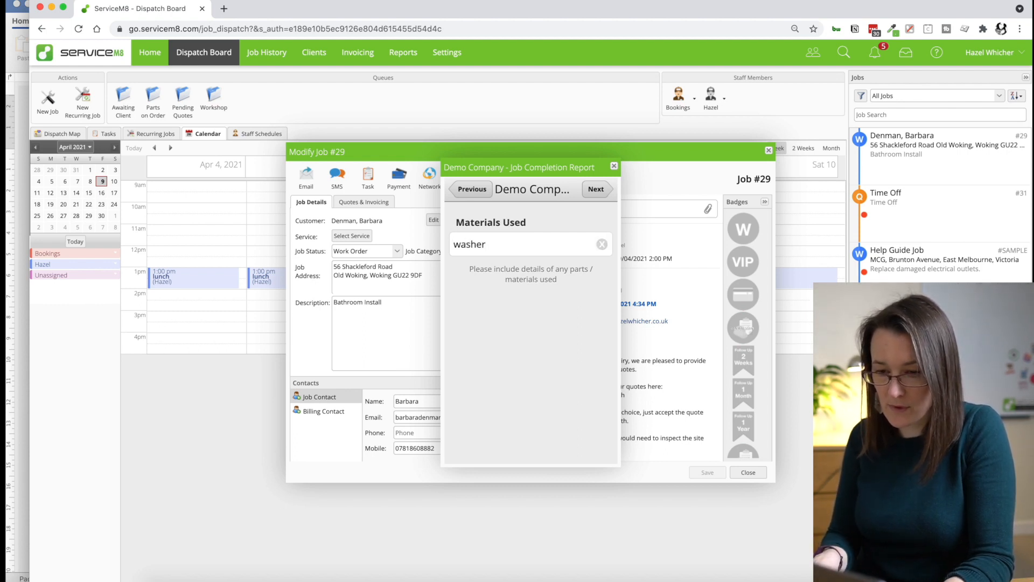
pyautogui.write('s x 2')
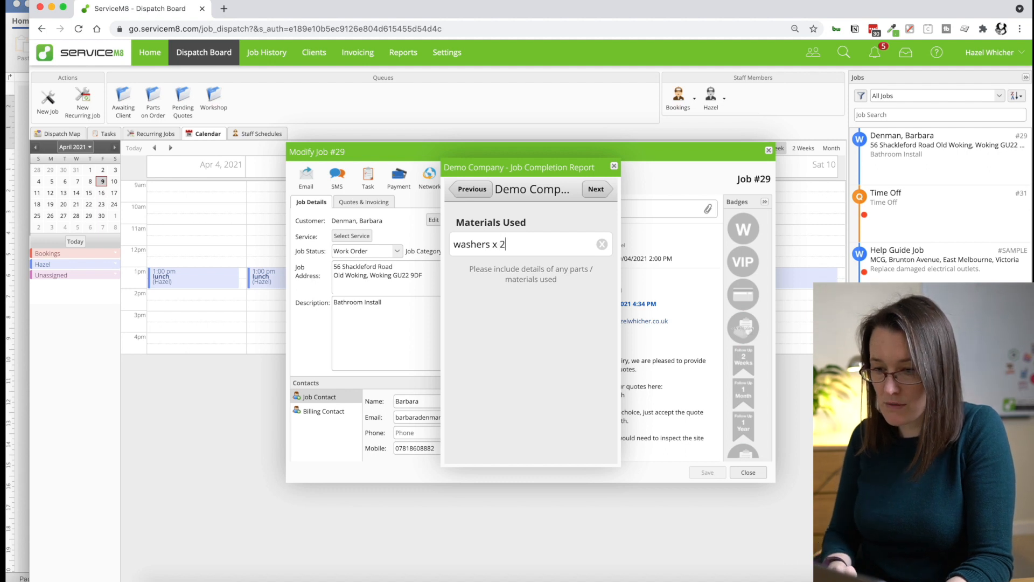
pyautogui.click(597, 191)
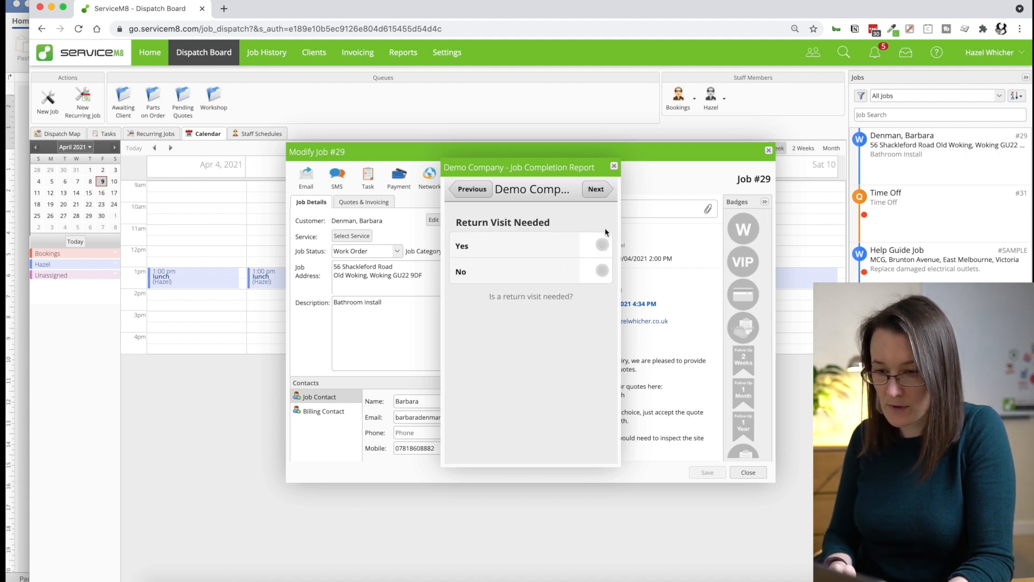
pyautogui.click(603, 271)
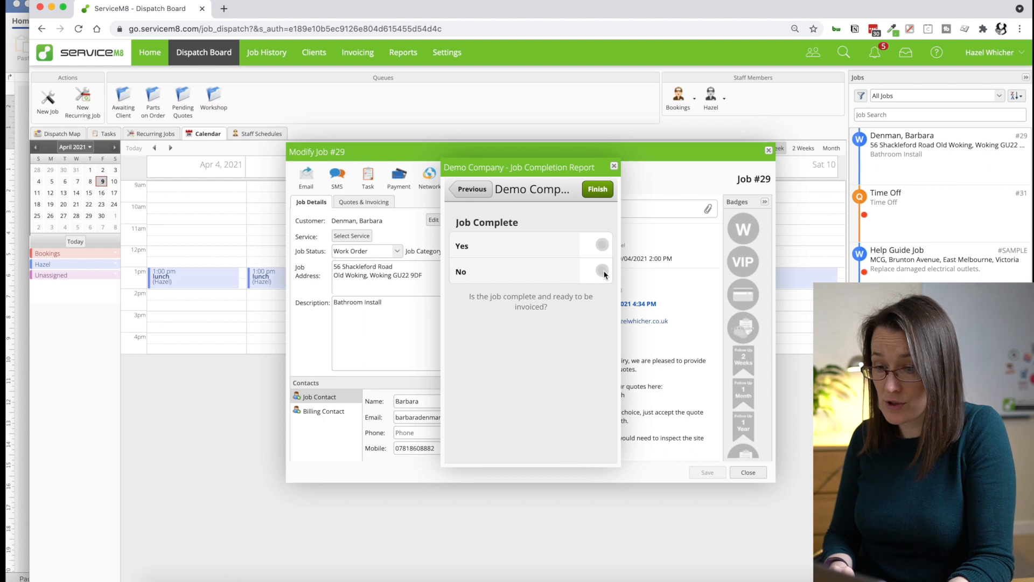
pyautogui.click(598, 245)
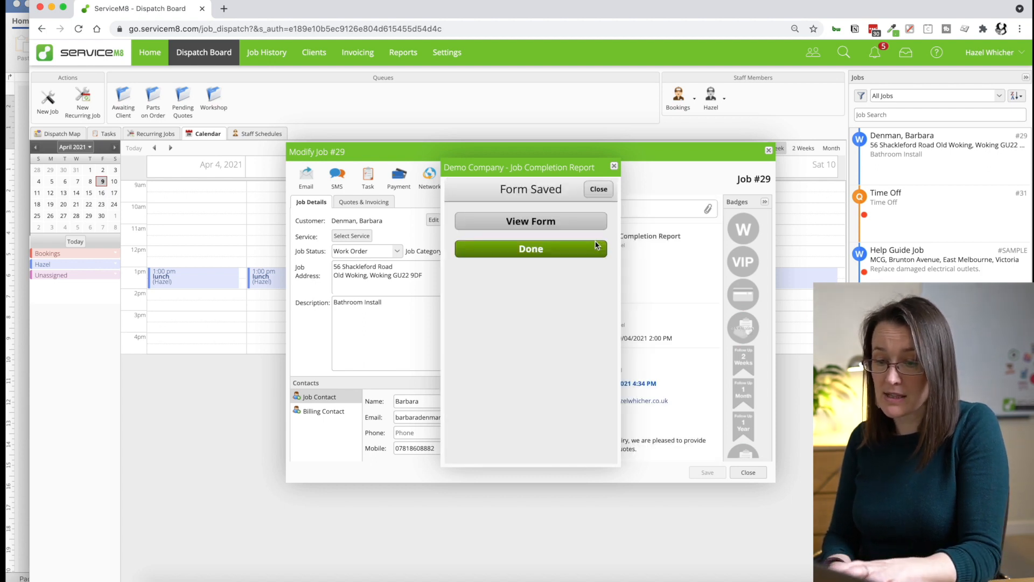
# Step: View the completed report document enlarged to check its logo, header details and answers, and close it
pyautogui.click(584, 219)
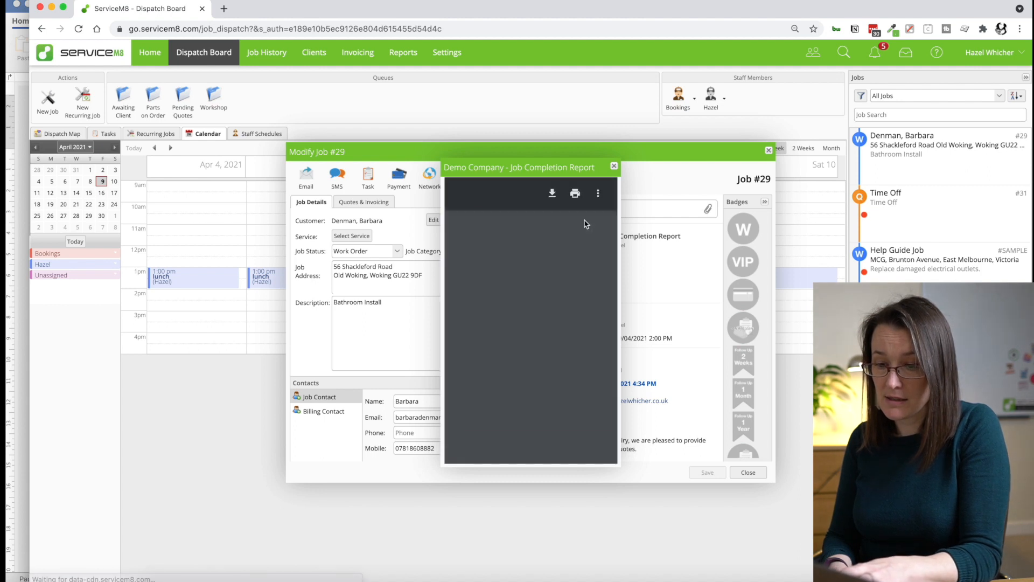
pyautogui.moveTo(621, 238); pyautogui.dragTo(795, 243)
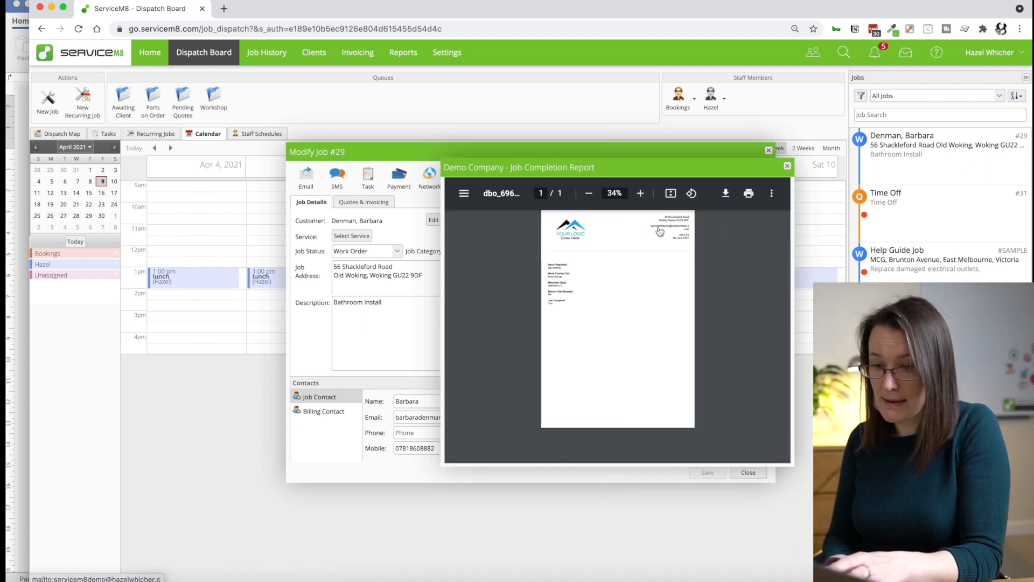
pyautogui.click(641, 193)
pyautogui.click(641, 193)
pyautogui.moveTo(629, 162); pyautogui.dragTo(585, 69)
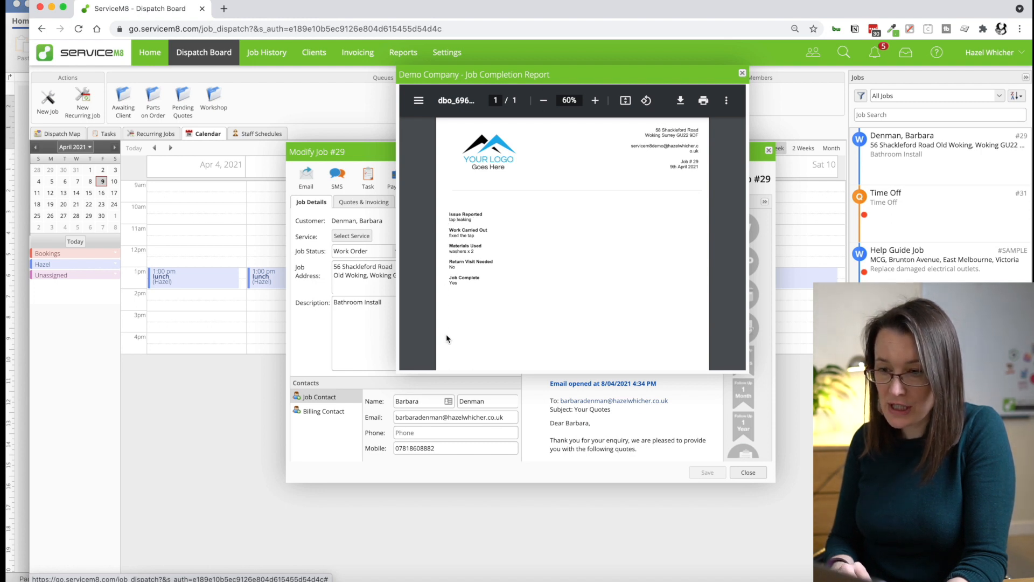
pyautogui.click(743, 74)
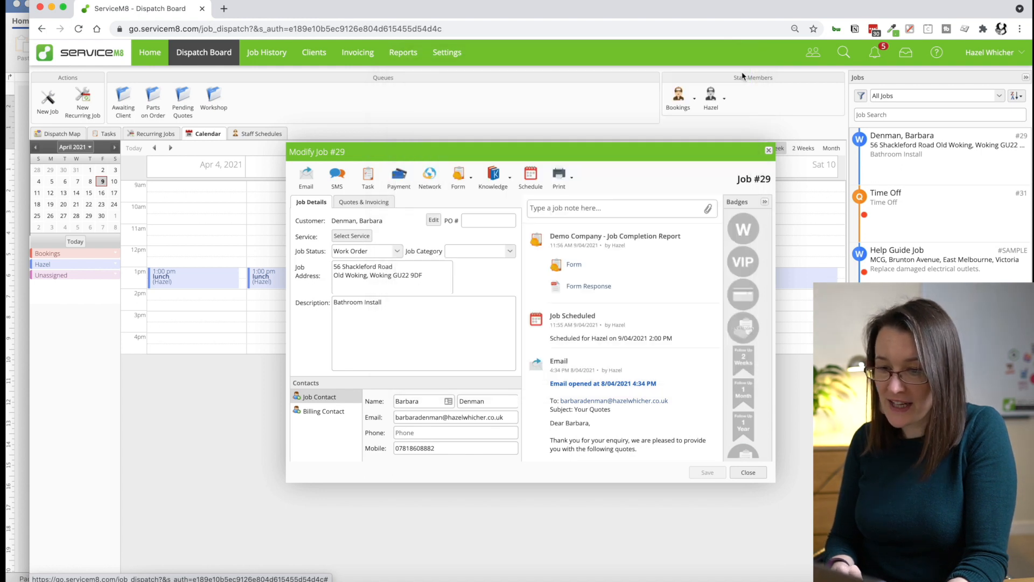
# Step: Open a blank Job Completion Report on the job to examine the Issue Reported answer field, and close it
pyautogui.click(469, 180)
pyautogui.click(474, 274)
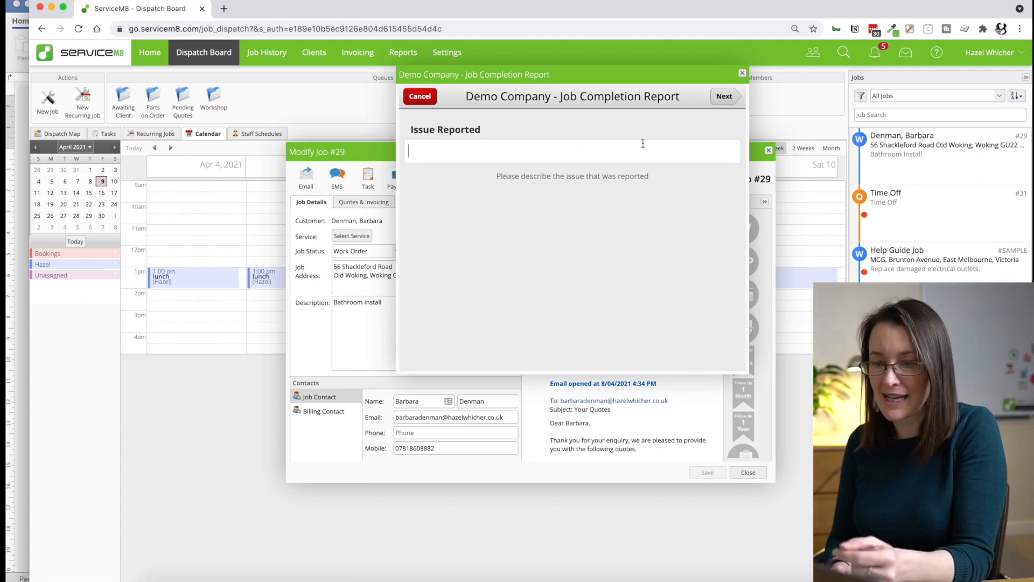
pyautogui.click(743, 72)
# Step: Open the Demo Company - Job Completion Report form in the forms settings and change Issue Reported to the Text (Multi-Line) question type
pyautogui.click(446, 57)
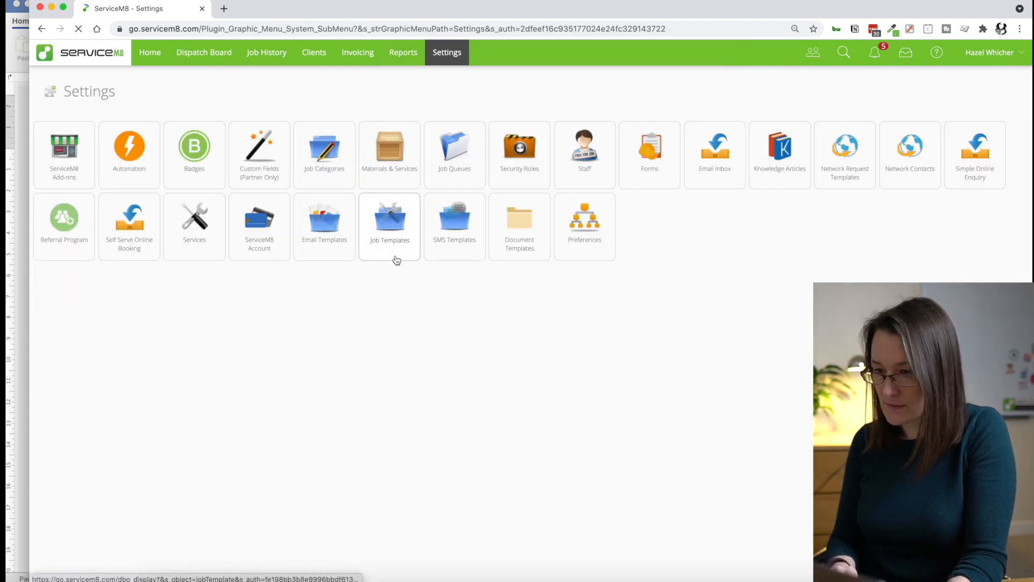
pyautogui.click(629, 166)
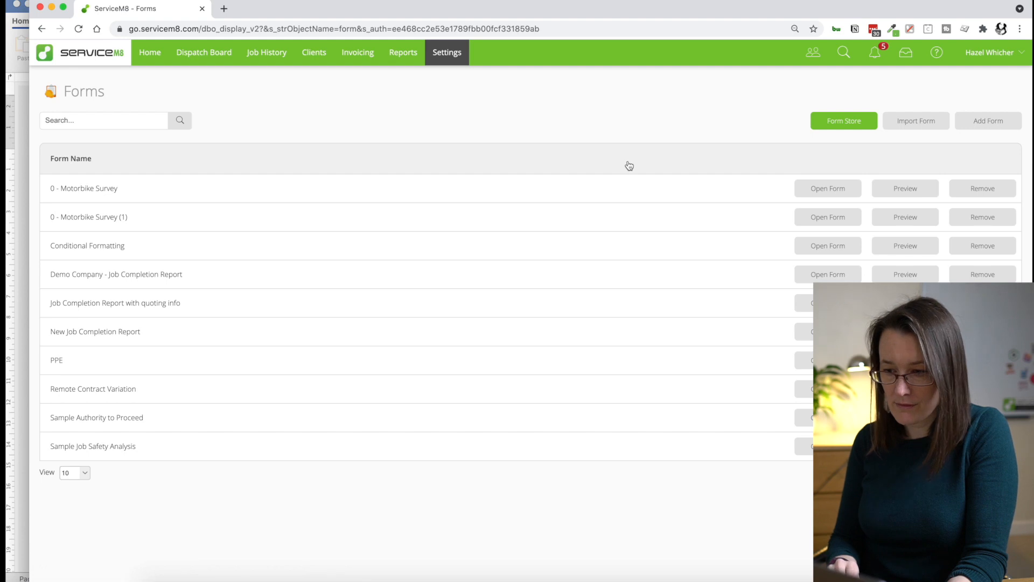
pyautogui.click(828, 275)
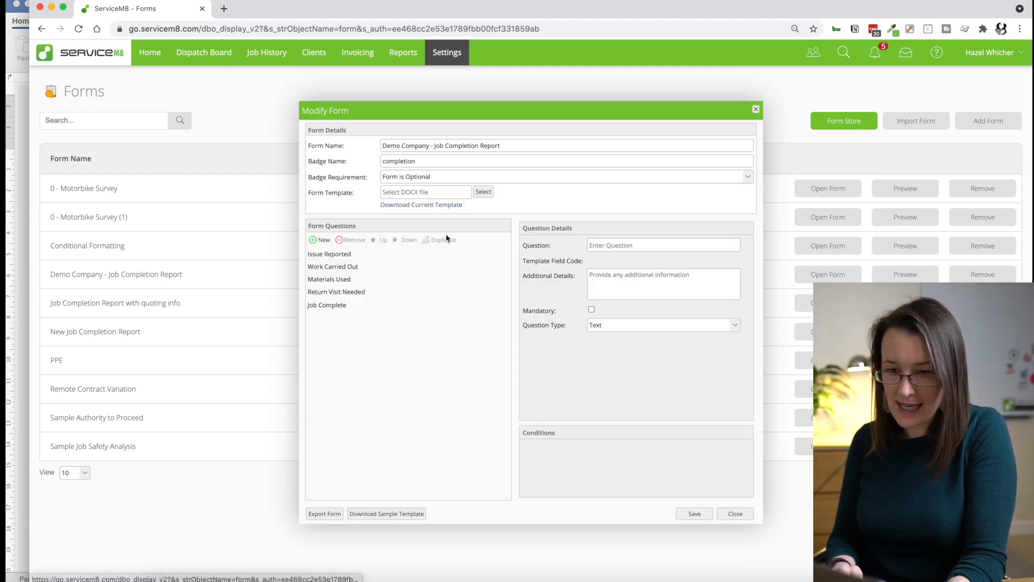
pyautogui.click(331, 255)
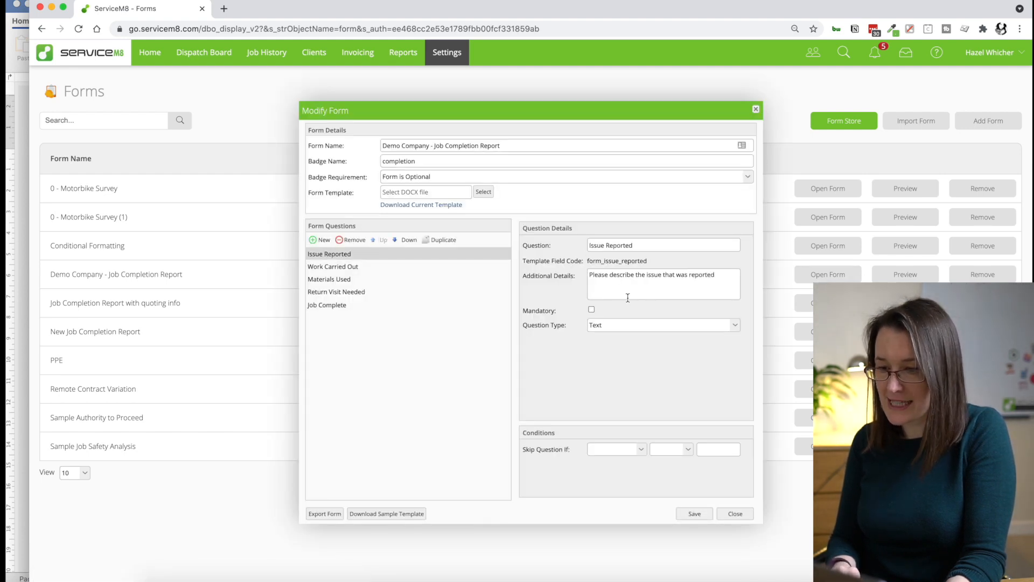
pyautogui.click(734, 325)
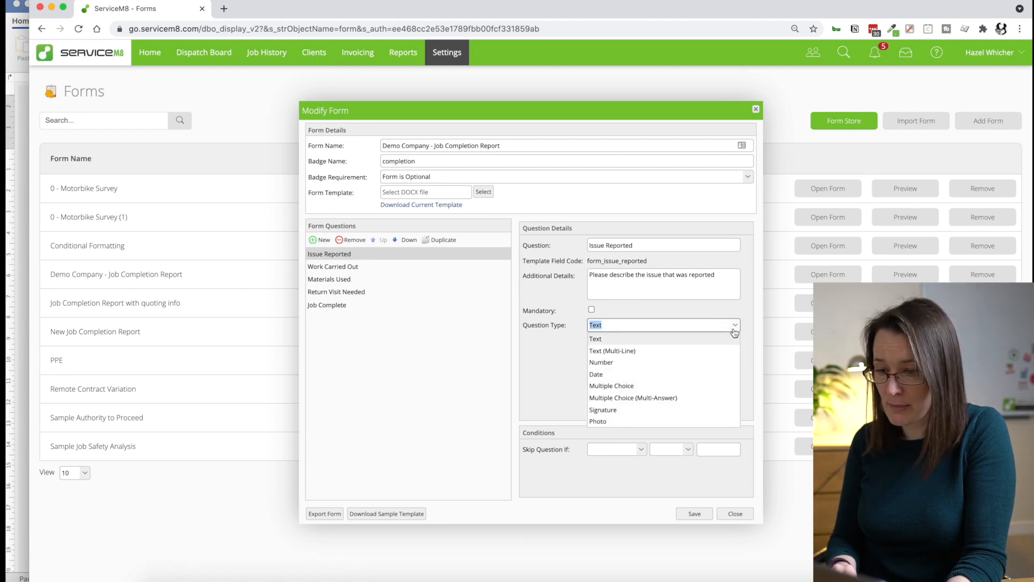
pyautogui.click(659, 352)
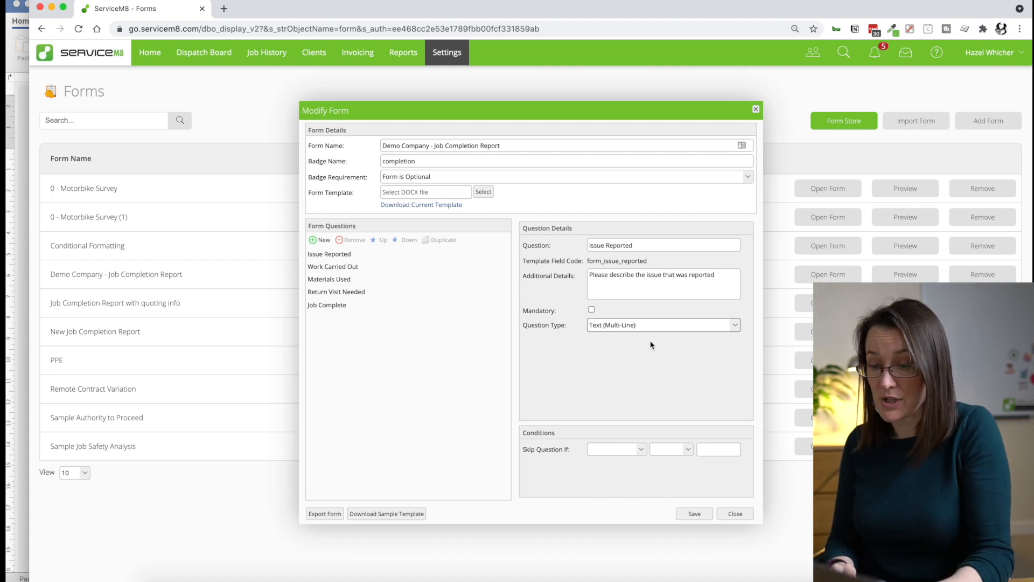
# Step: Change the question type of Work Carried Out and Materials Used to Text (Multi-Line)
pyautogui.click(345, 268)
pyautogui.click(735, 325)
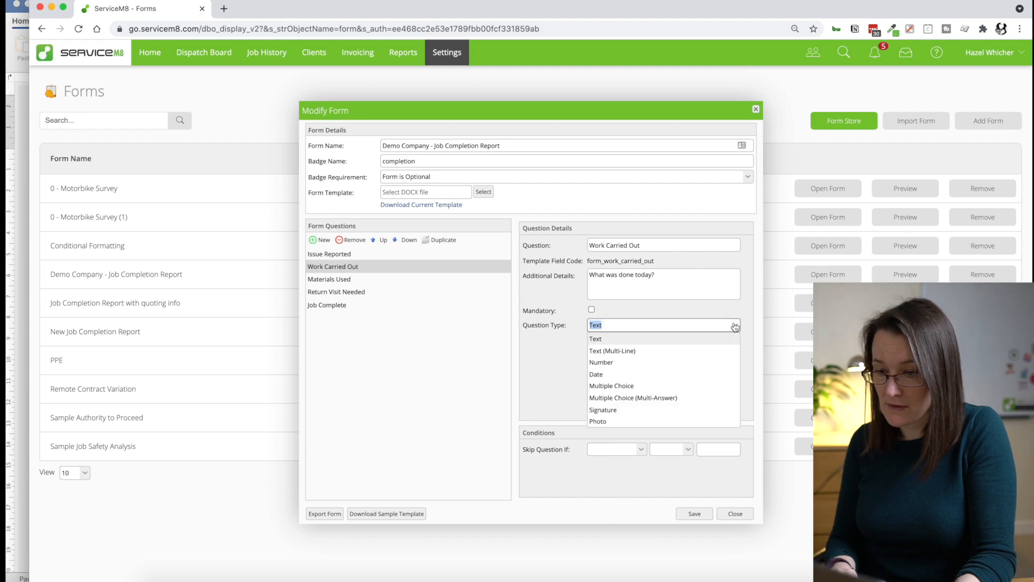
pyautogui.click(628, 351)
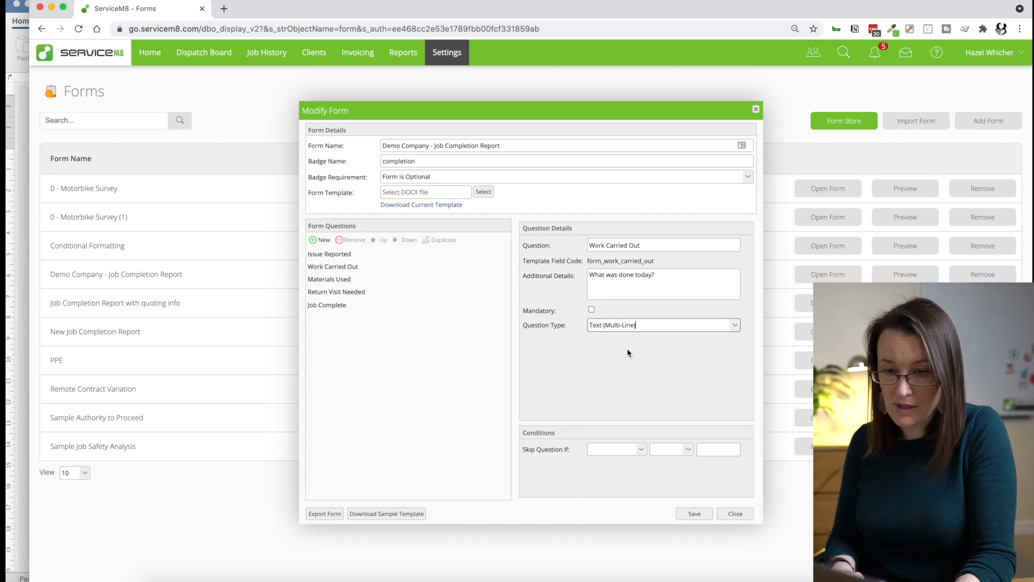
pyautogui.click(346, 281)
pyautogui.click(736, 326)
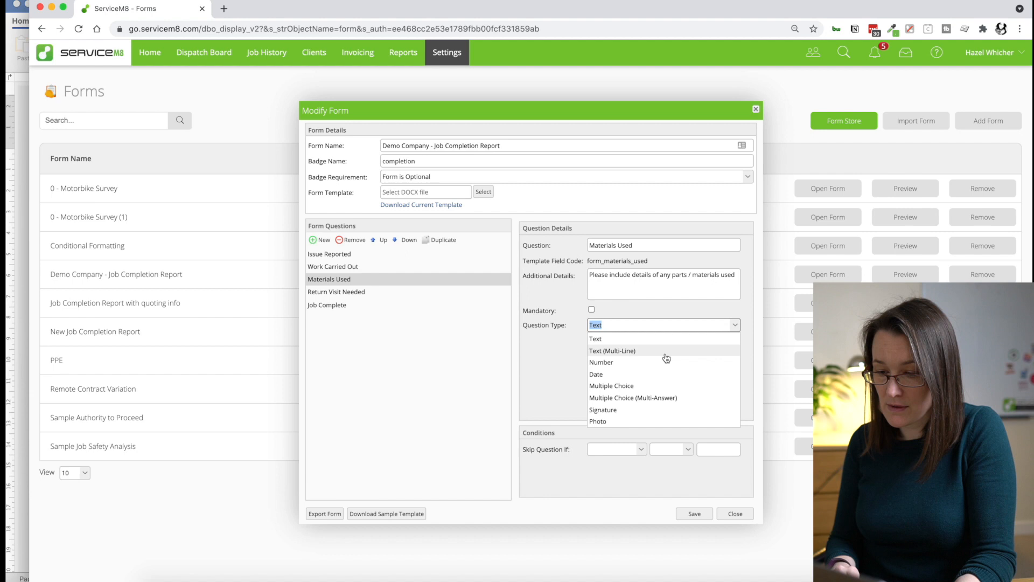
pyautogui.click(659, 351)
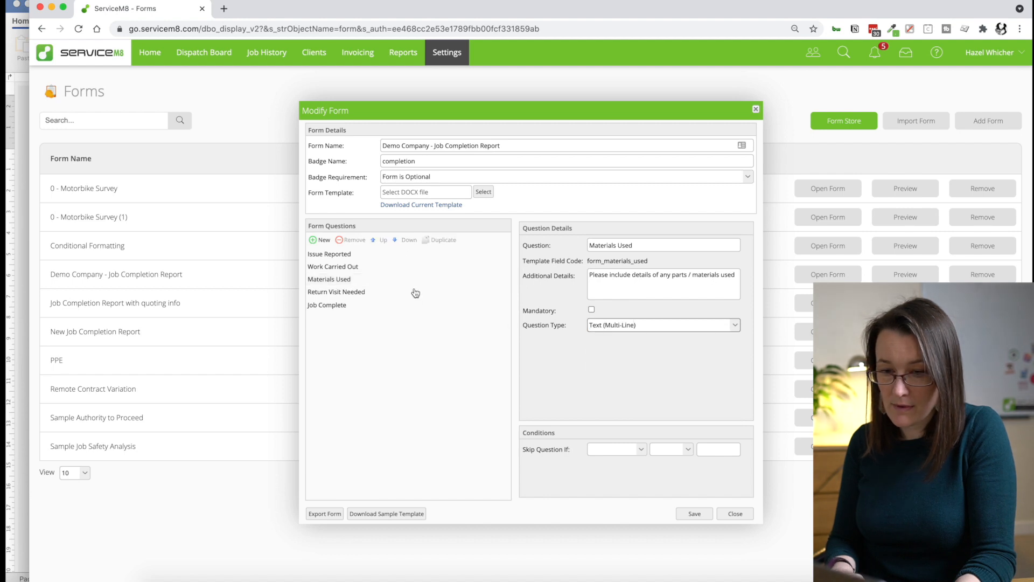
# Step: Make the Return Visit Needed and Job Complete questions mandatory and save the form
pyautogui.click(381, 293)
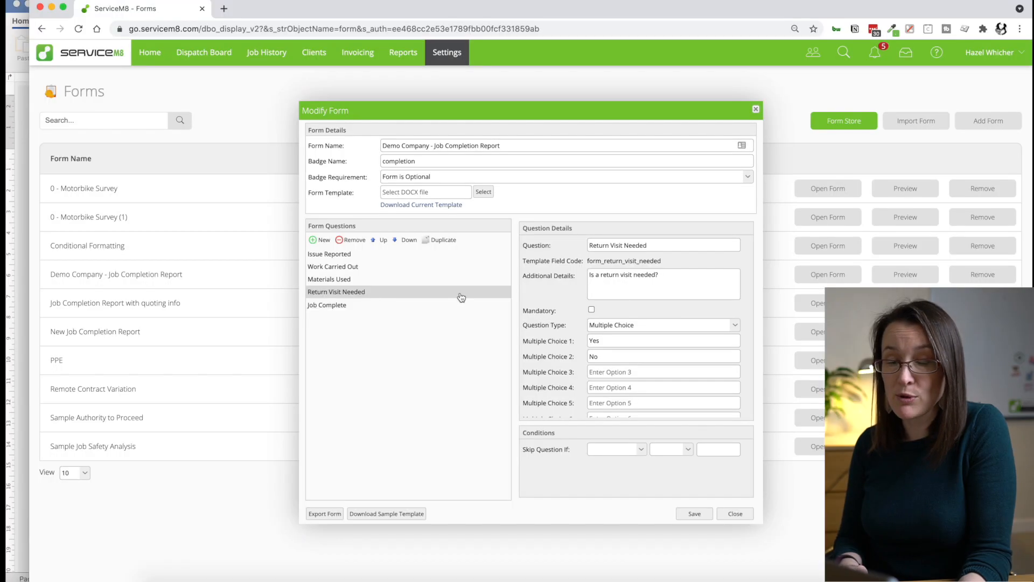
pyautogui.click(592, 310)
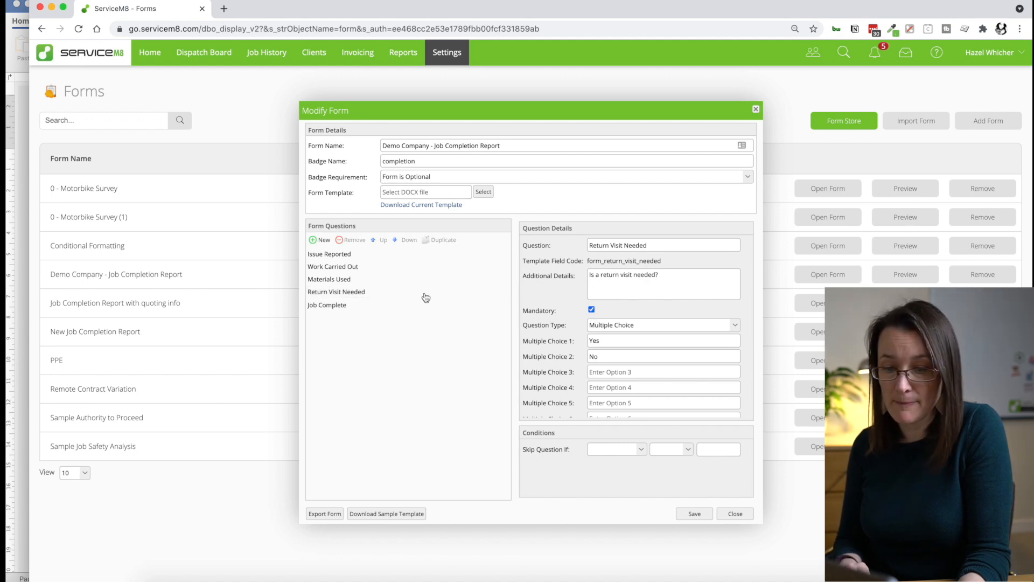
pyautogui.click(330, 305)
pyautogui.click(591, 310)
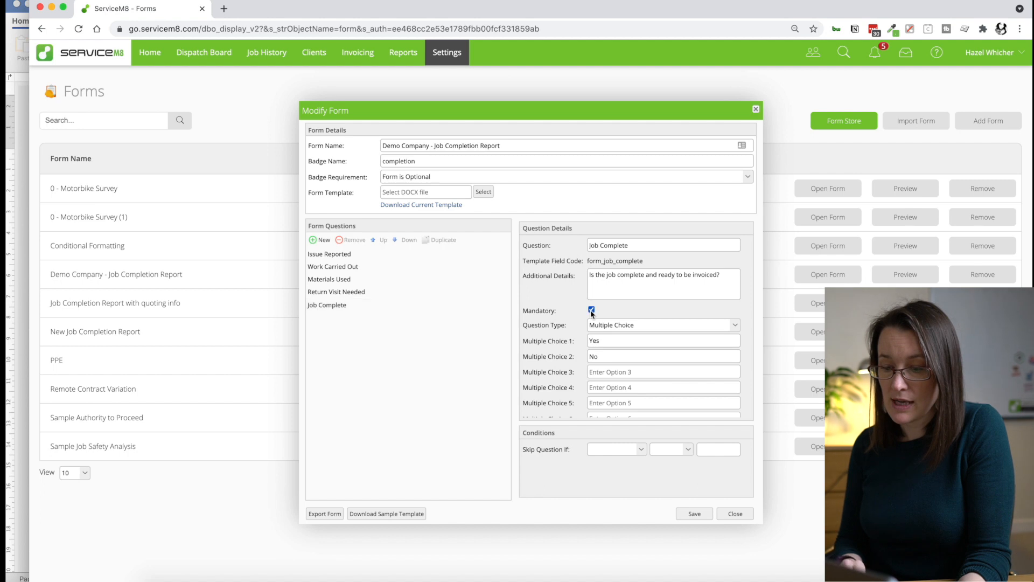
pyautogui.click(695, 514)
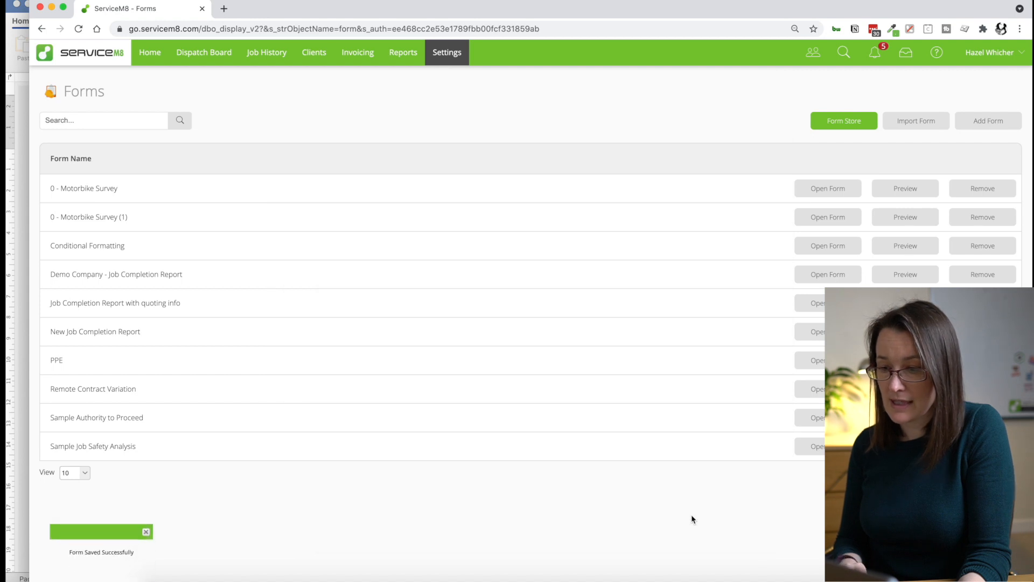
# Step: Preview the Demo Company - Job Completion Report and answer Issue Reported "this is the issue that was reportws", Work Carried Out "all fixed" and Materials Used "none"
pyautogui.click(895, 278)
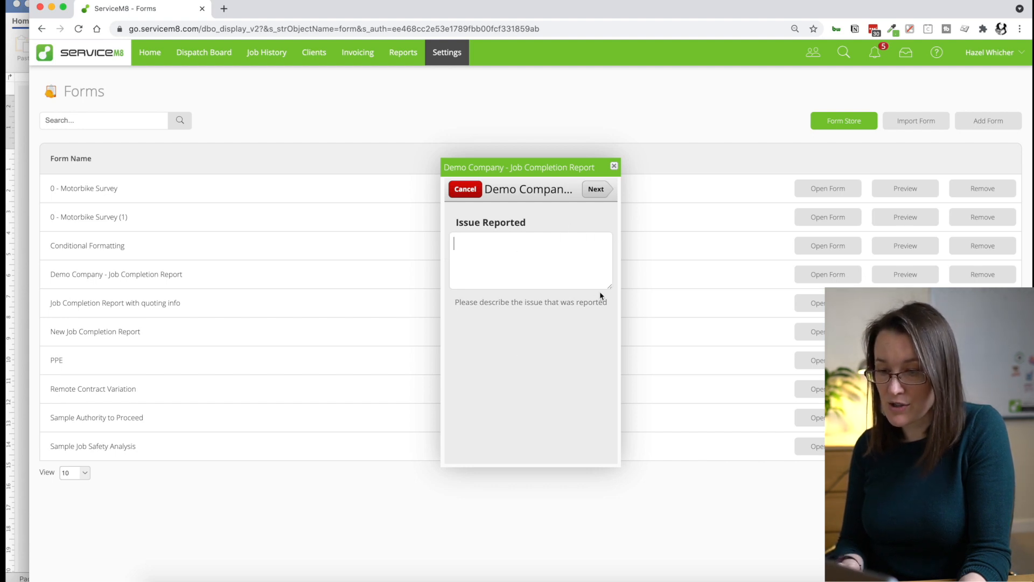
pyautogui.moveTo(610, 288); pyautogui.dragTo(610, 352)
pyautogui.write('this is the issue that was reportws')
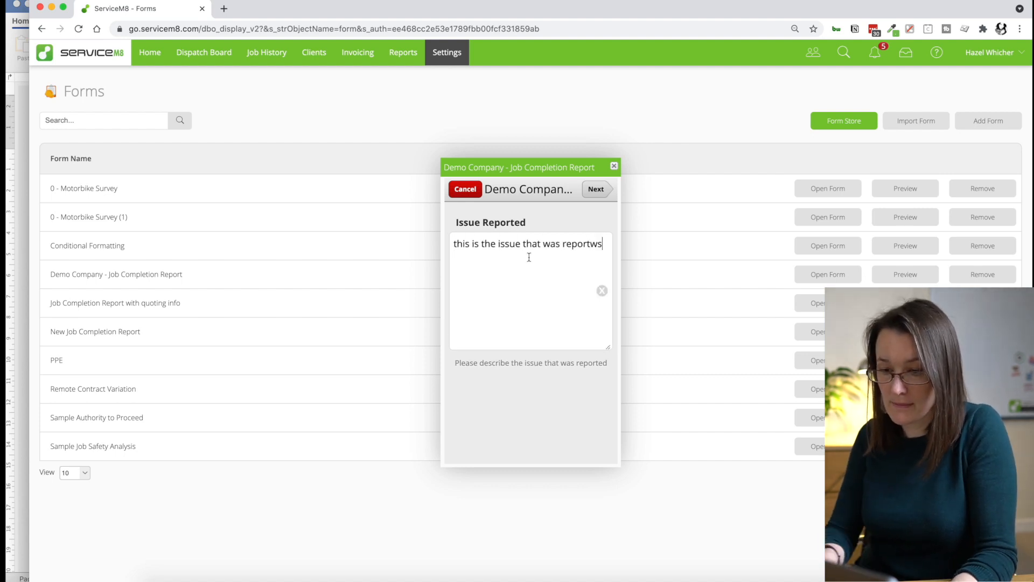
pyautogui.click(597, 189)
pyautogui.write('all fixed')
pyautogui.click(599, 189)
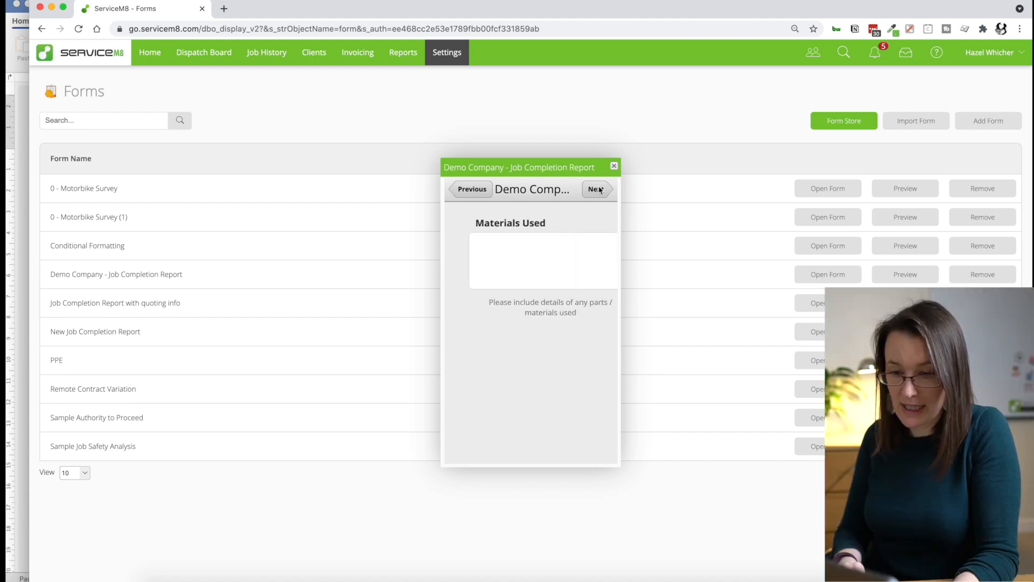
pyautogui.write('none')
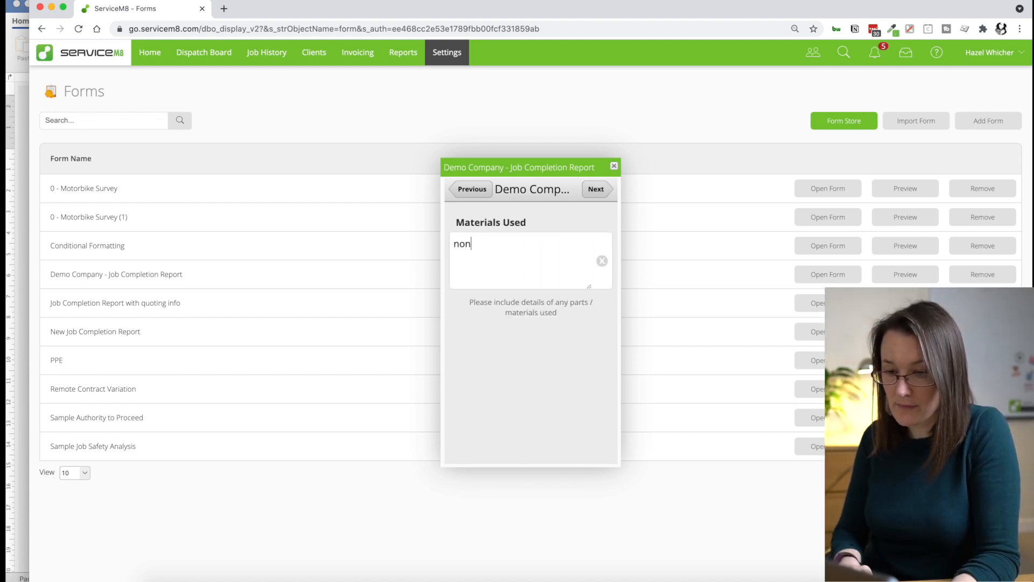
pyautogui.click(599, 193)
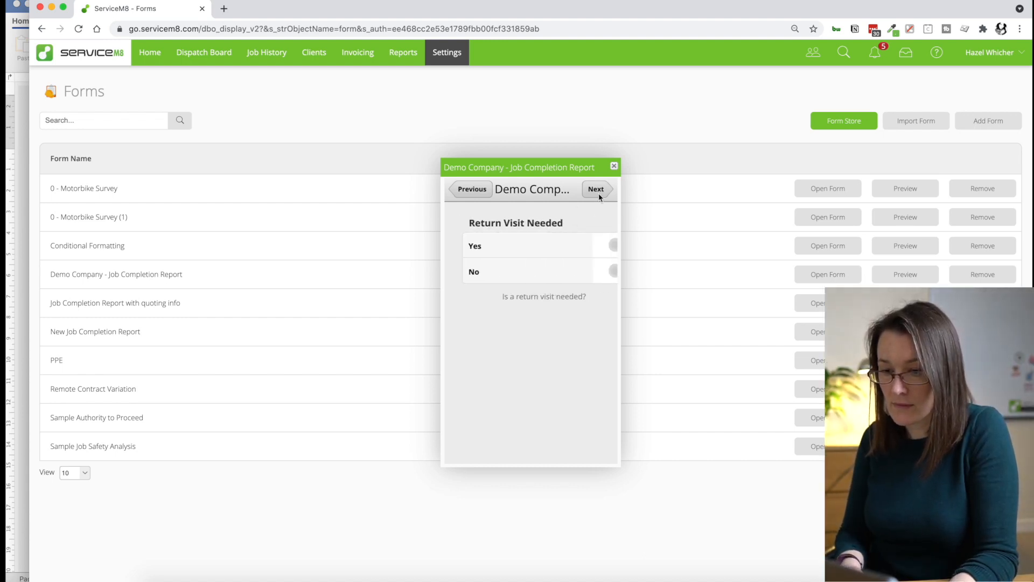
# Step: Try skipping the mandatory Return Visit Needed question, then answer it No and finish the form with Job Complete set to Yes
pyautogui.click(599, 193)
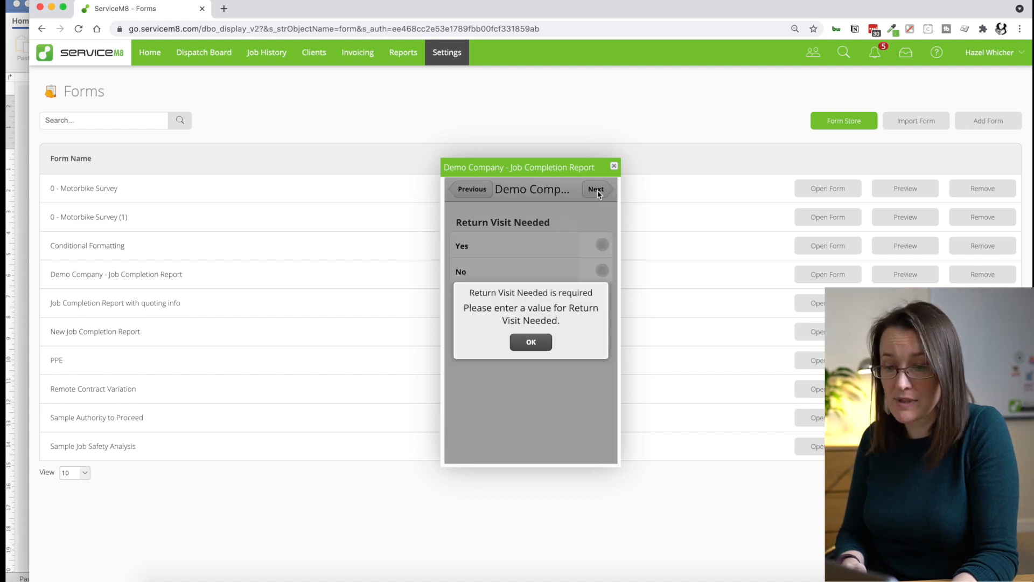
pyautogui.click(532, 344)
pyautogui.click(602, 246)
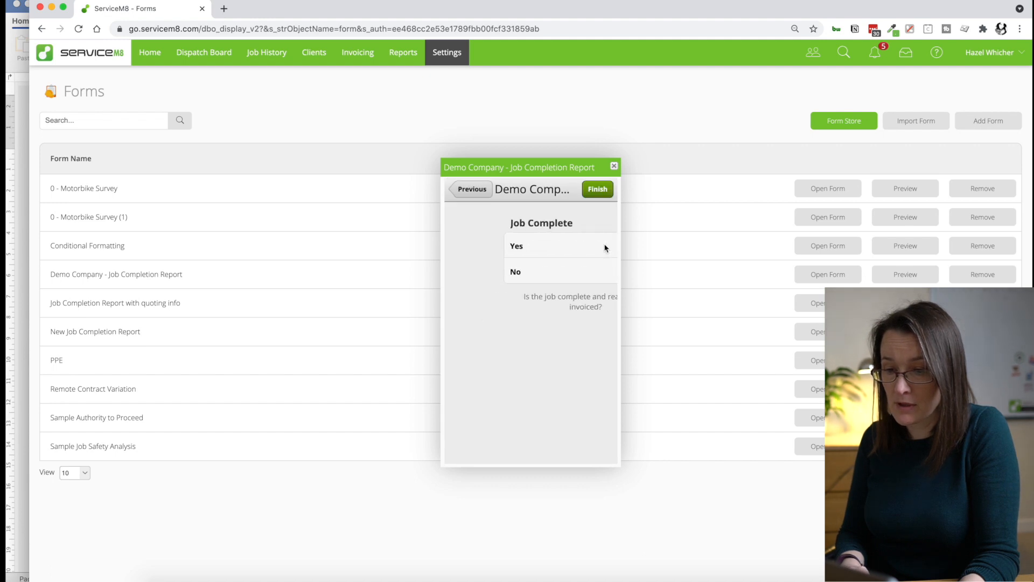
pyautogui.click(464, 196)
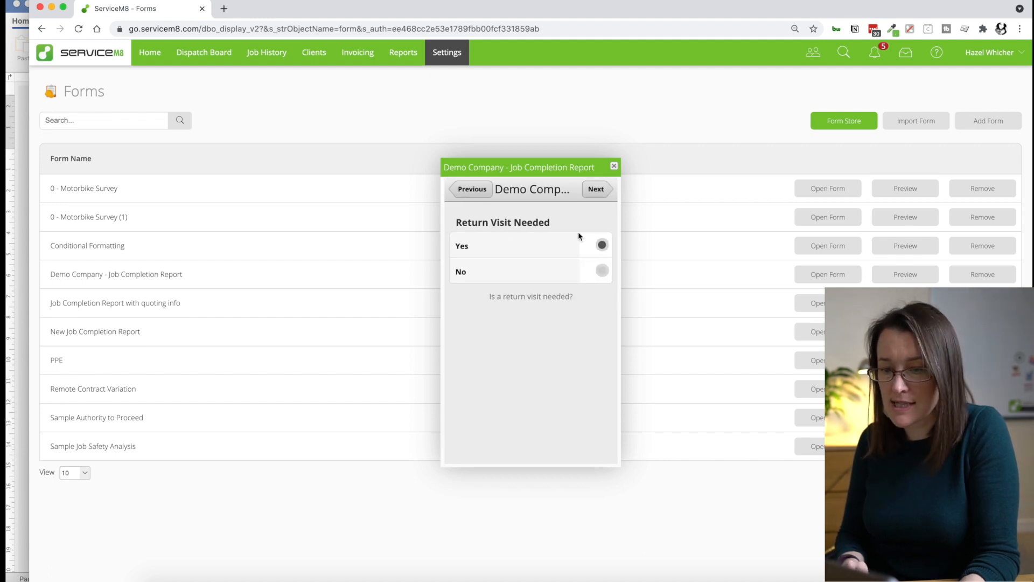
pyautogui.click(602, 271)
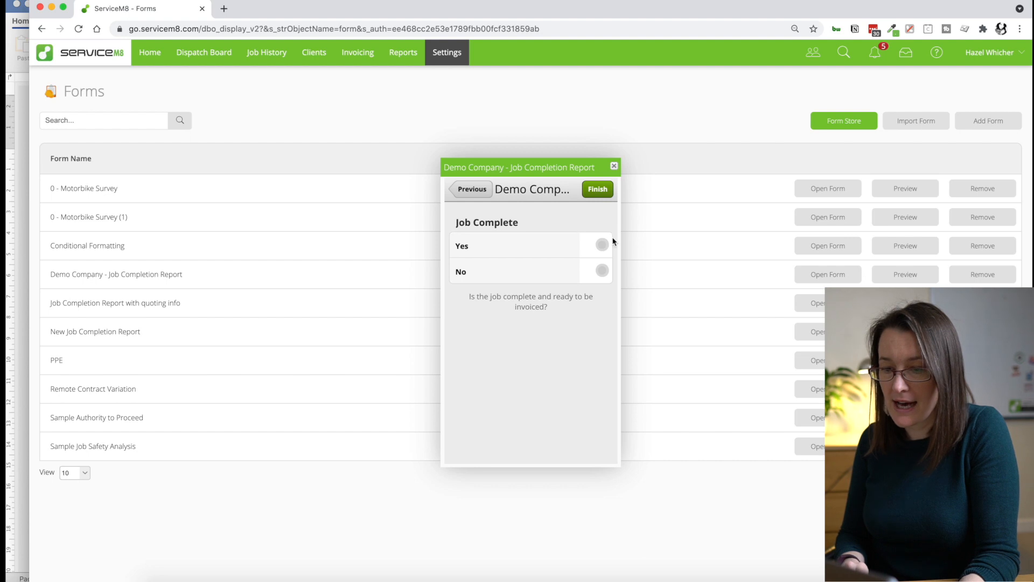
pyautogui.click(601, 246)
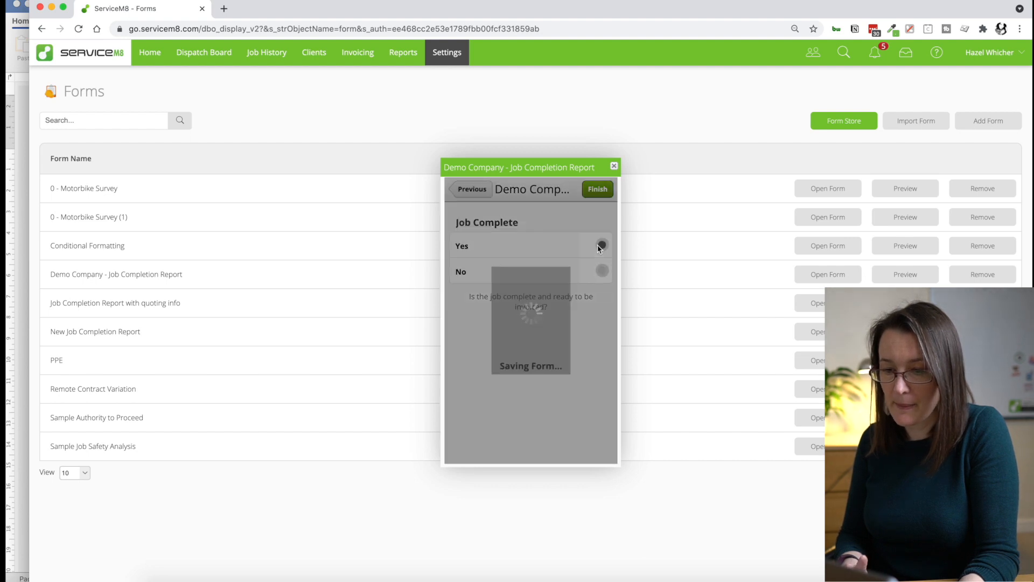
# Step: View the completed report document, widen its preview window and enlarge the page to examine the answers
pyautogui.click(581, 219)
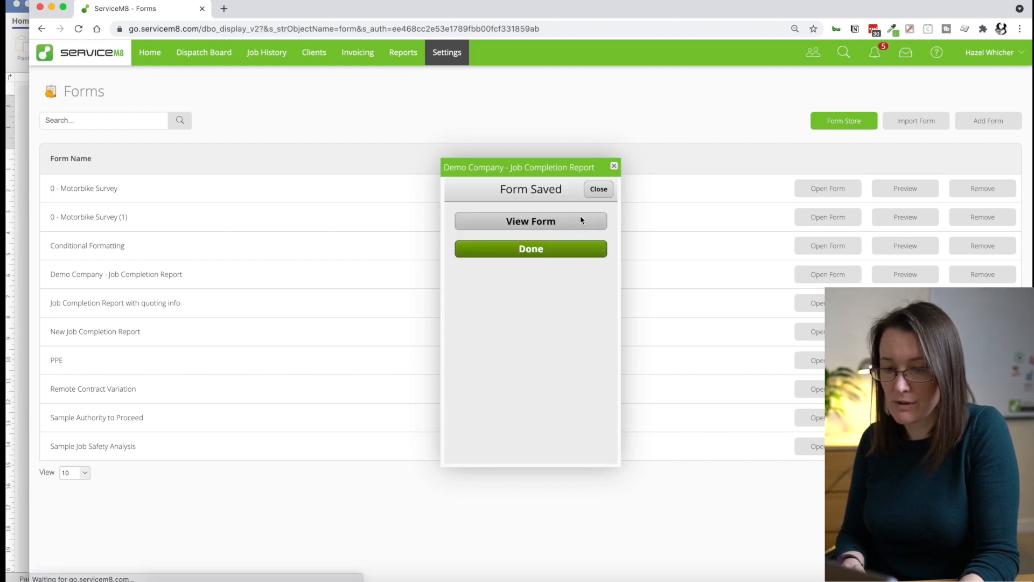
pyautogui.moveTo(622, 233); pyautogui.dragTo(743, 248)
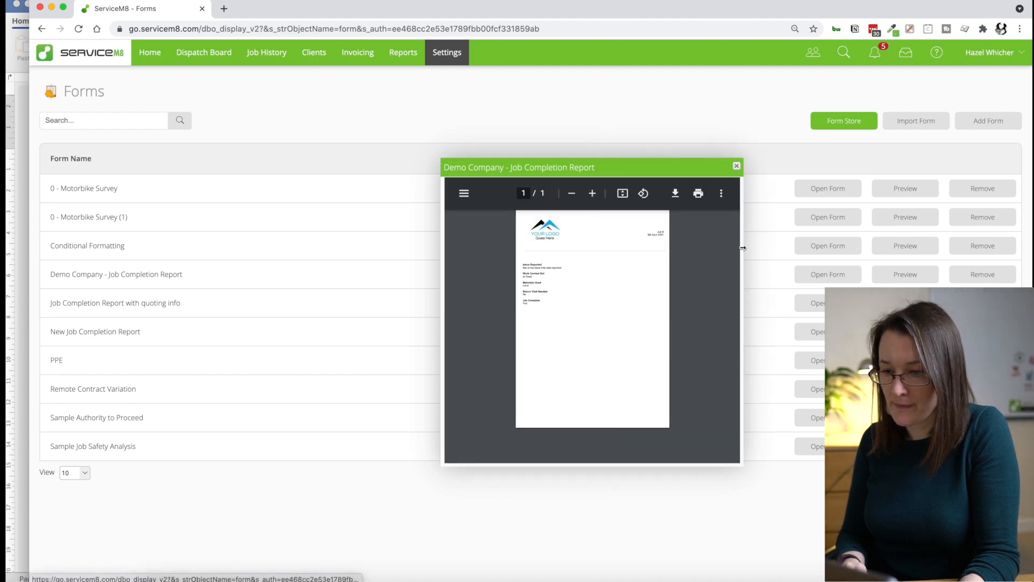
pyautogui.click(593, 194)
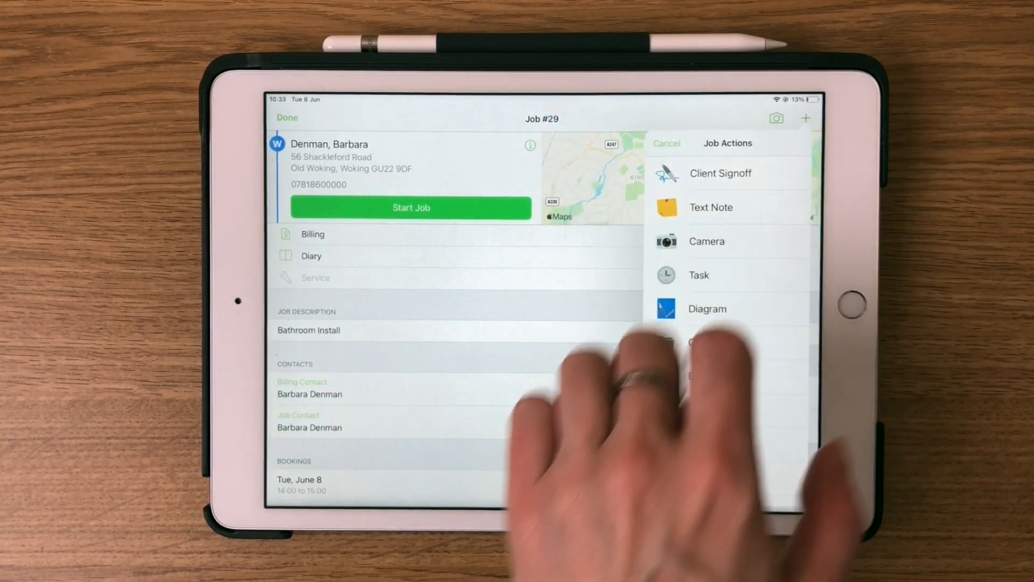
# Step: In the iPad app, fill in and save the report on the bathroom install job with "Broken ta", Return Visit Needed No and Job Complete Yes
pyautogui.click(701, 441)
pyautogui.click(431, 268)
pyautogui.write('Broken ta')
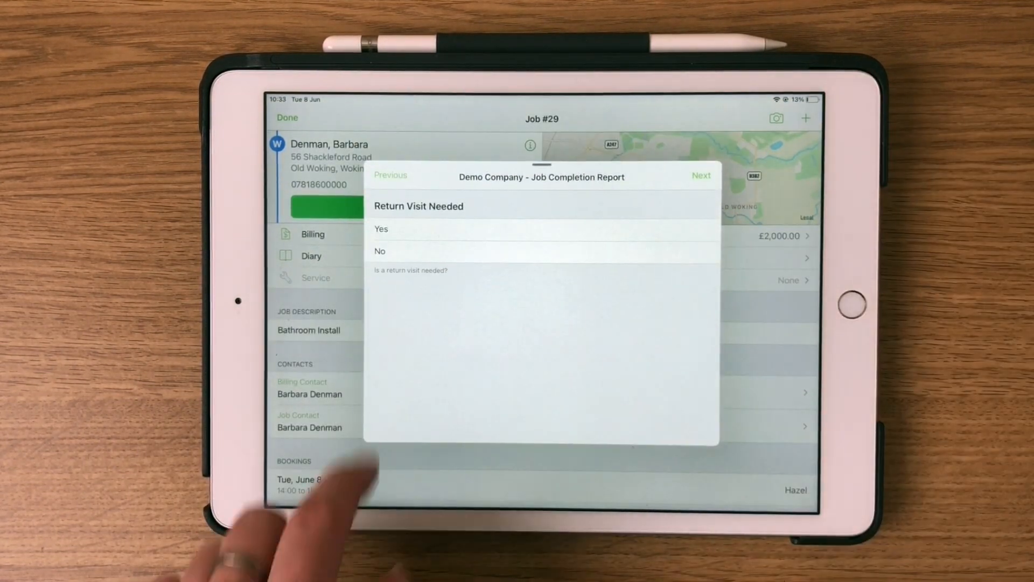
pyautogui.click(380, 251)
pyautogui.click(385, 229)
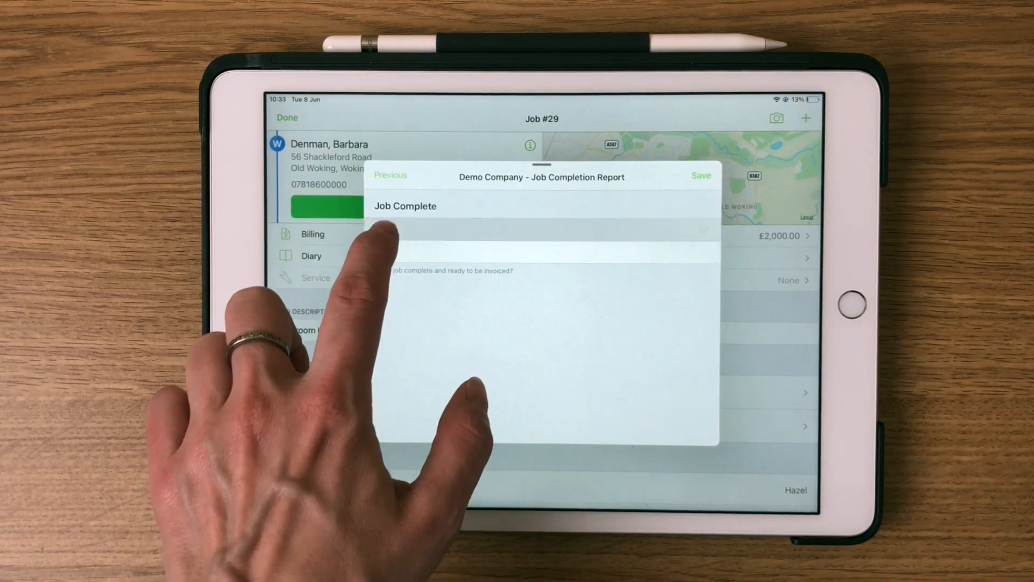
pyautogui.click(701, 176)
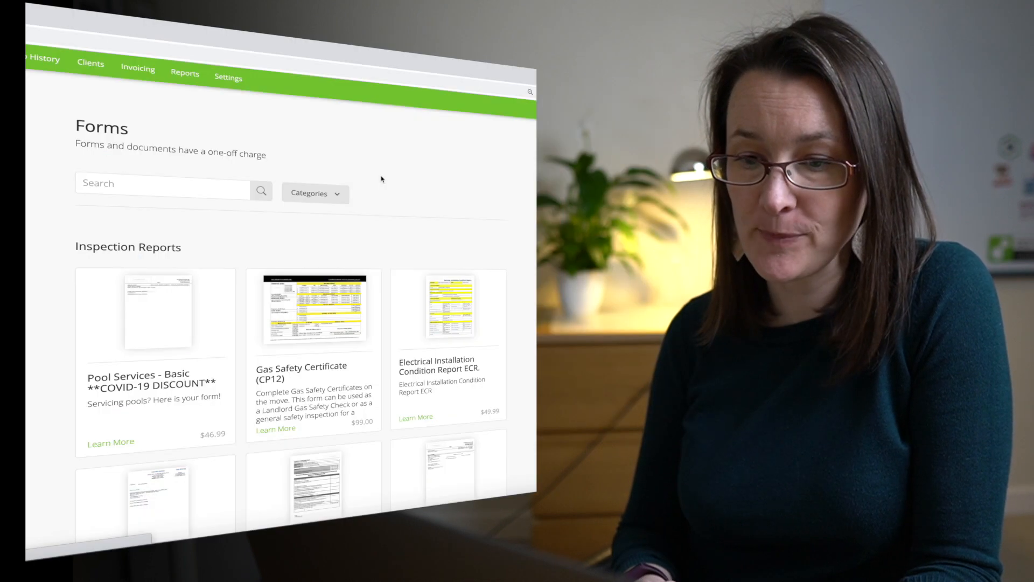
# Step: Browse the ready-made forms offered in the form store, checking their descriptions and prices
pyautogui.scroll(-2, 357, 174)
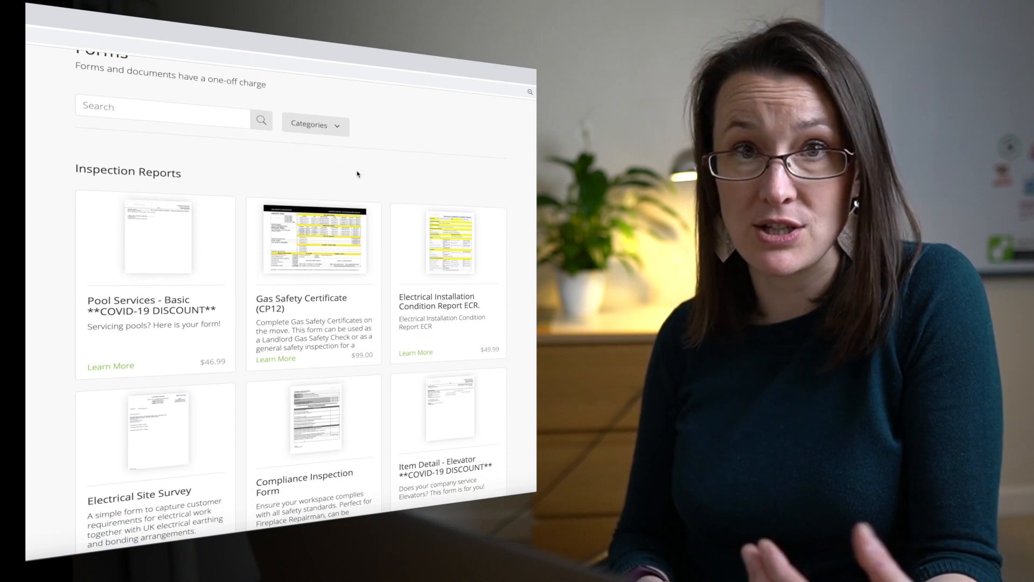
pyautogui.scroll(-1, 357, 174)
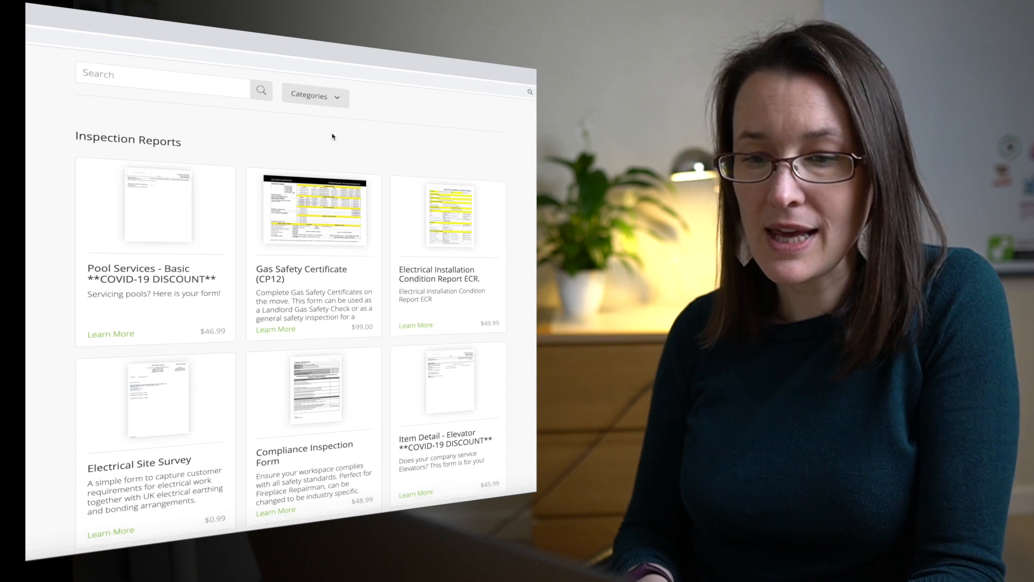
pyautogui.scroll(-3, 333, 137)
pyautogui.scroll(1, 333, 136)
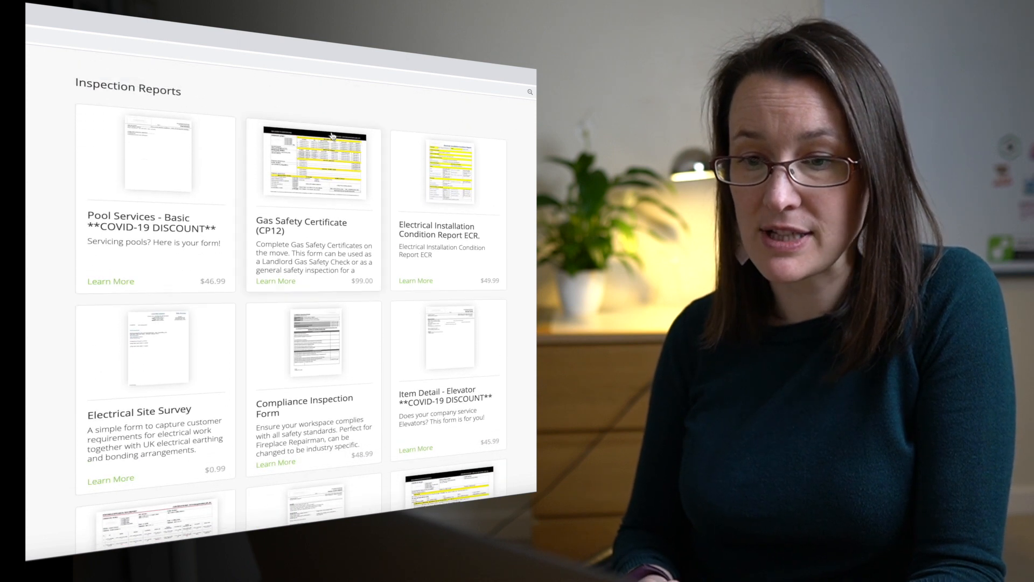
pyautogui.scroll(-6, 332, 135)
pyautogui.scroll(13, 313, 113)
pyautogui.scroll(-1, 306, 104)
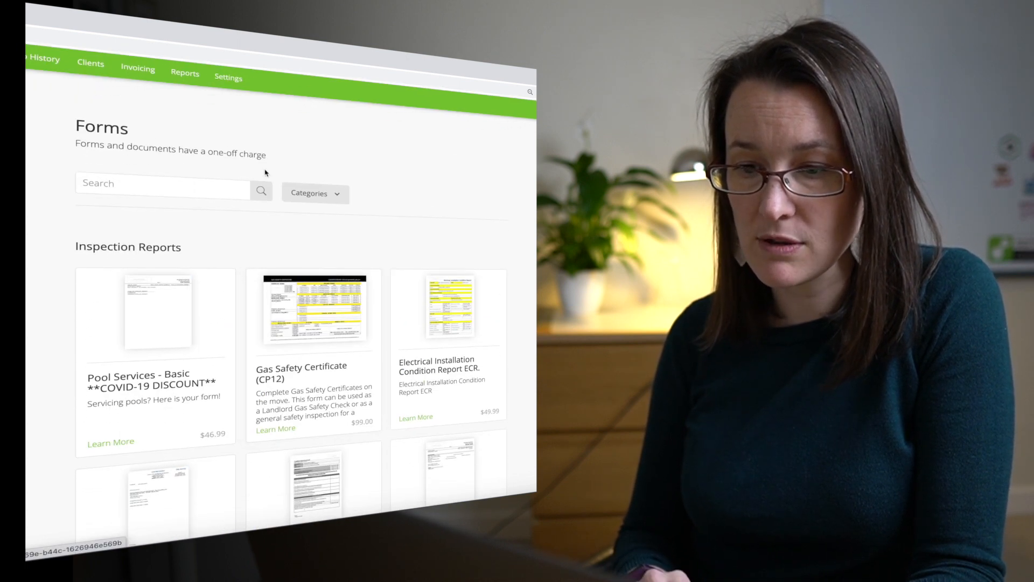
# Step: Filter the form store by the Inspection Reports category and look through the matching forms
pyautogui.click(331, 193)
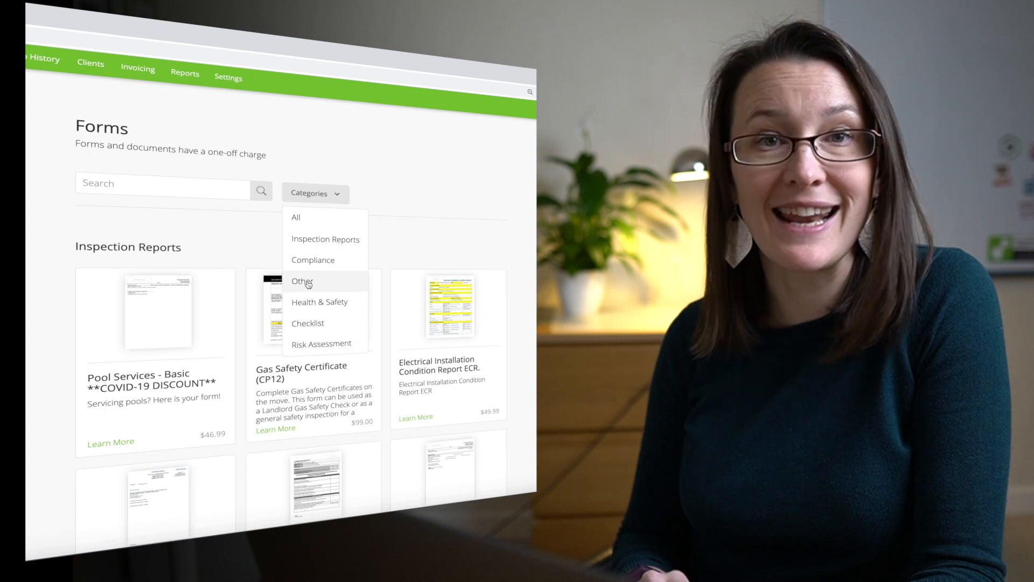
pyautogui.click(340, 240)
pyautogui.scroll(-3, 341, 240)
pyautogui.scroll(-4, 291, 296)
pyautogui.scroll(-3, 291, 311)
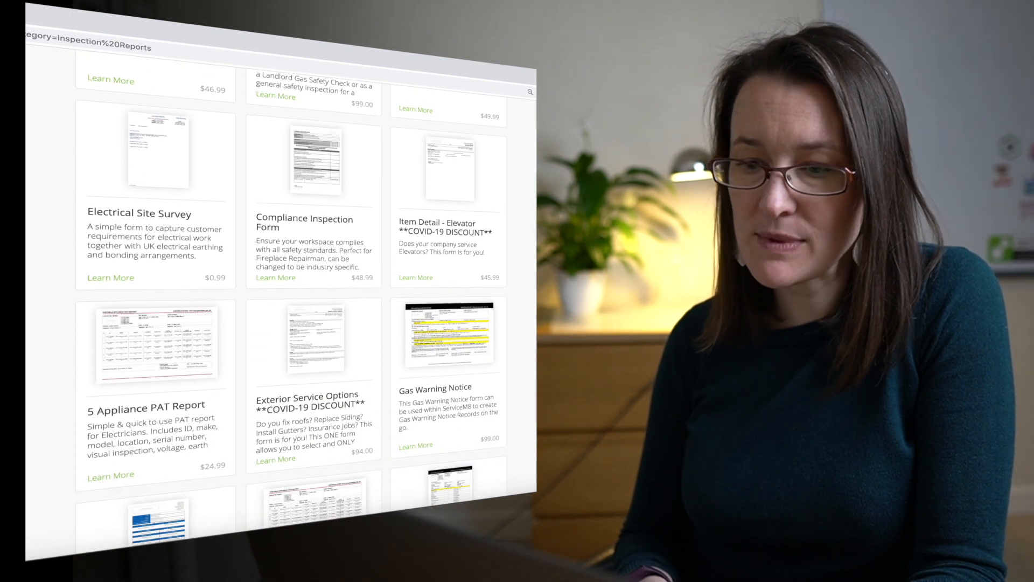
pyautogui.scroll(-2, 291, 301)
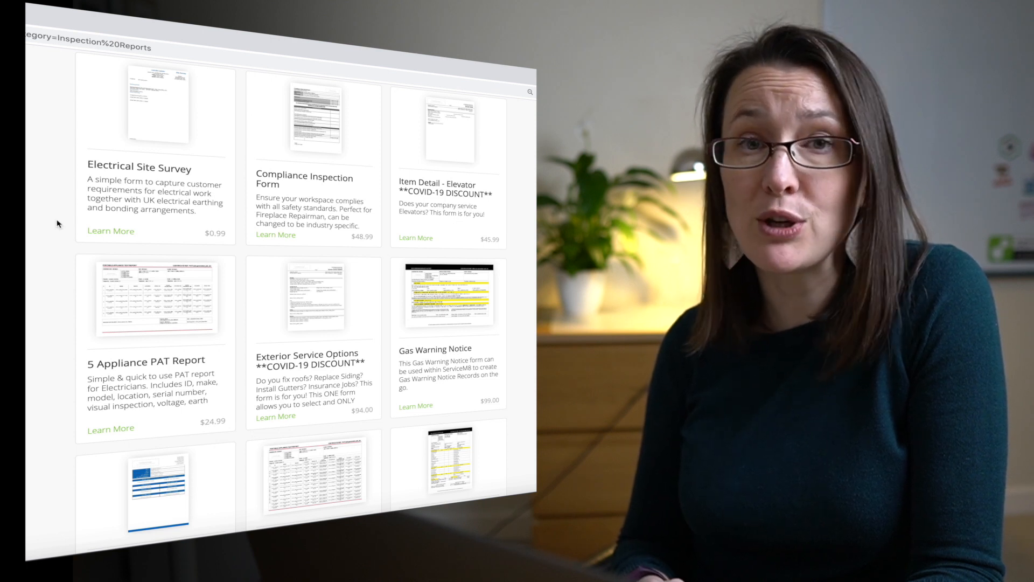
pyautogui.scroll(-4, 58, 224)
pyautogui.scroll(-2, 58, 229)
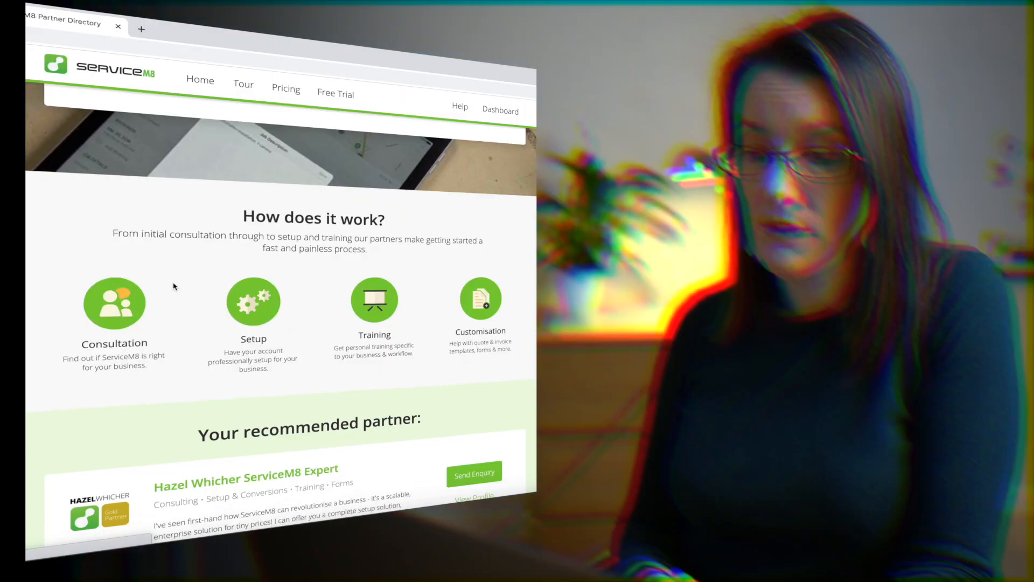
# Step: Look through the ServiceM8 Partner Directory for United Kingdom partners whose services include Forms
pyautogui.scroll(5, 174, 289)
pyautogui.scroll(-5, 38, 103)
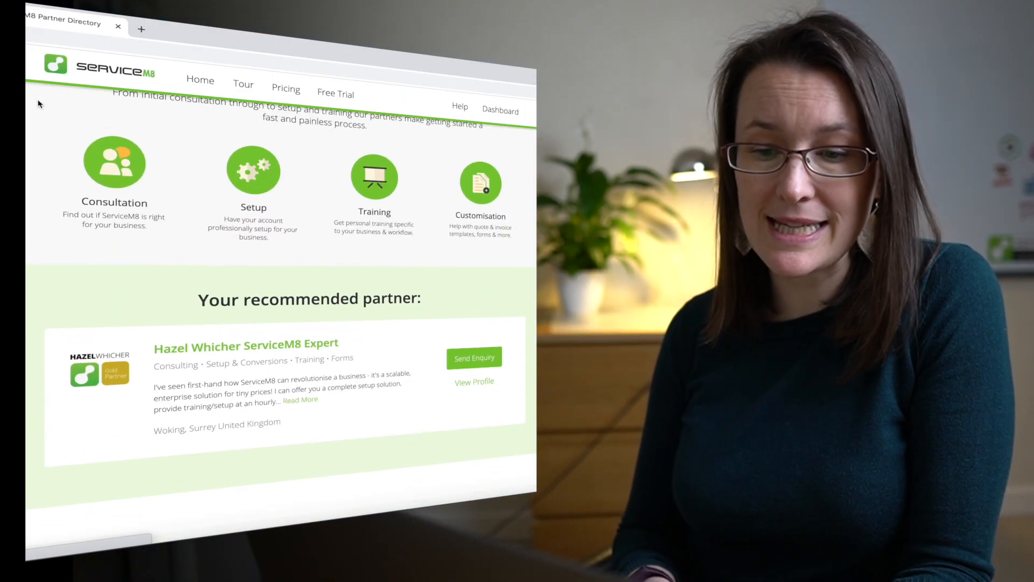
pyautogui.scroll(-5, 38, 103)
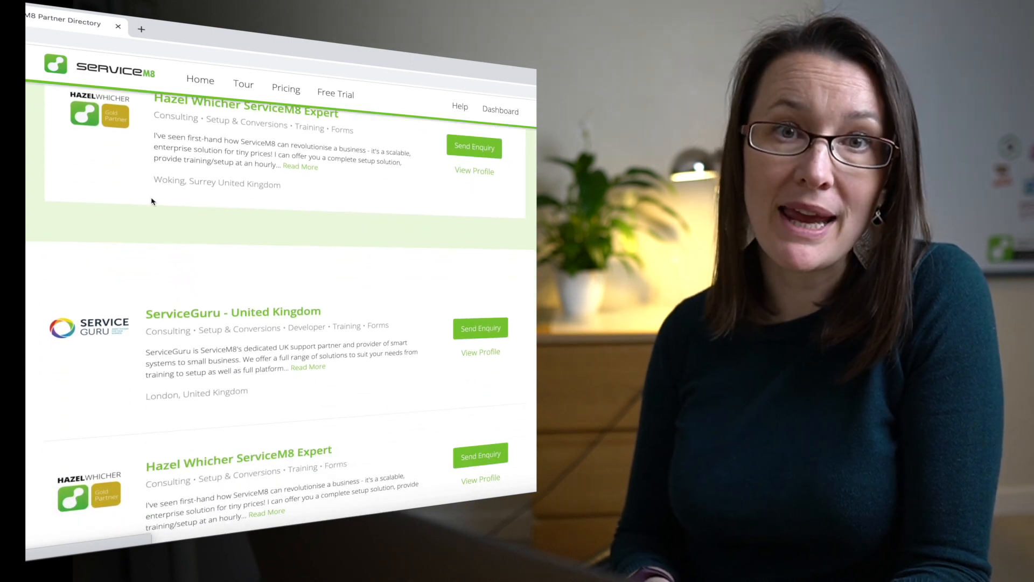
pyautogui.scroll(-3, 152, 200)
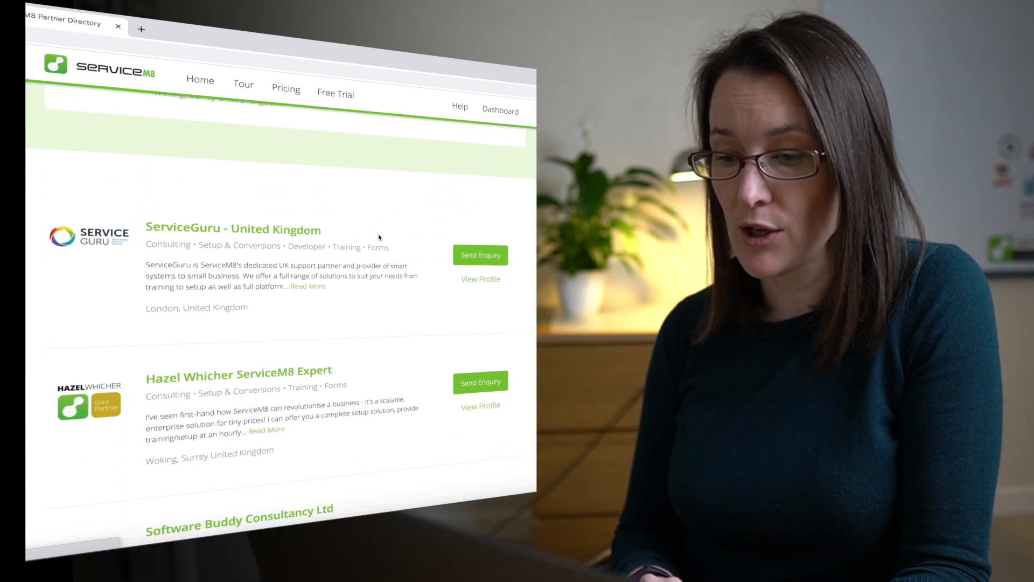
pyautogui.scroll(-5, 379, 247)
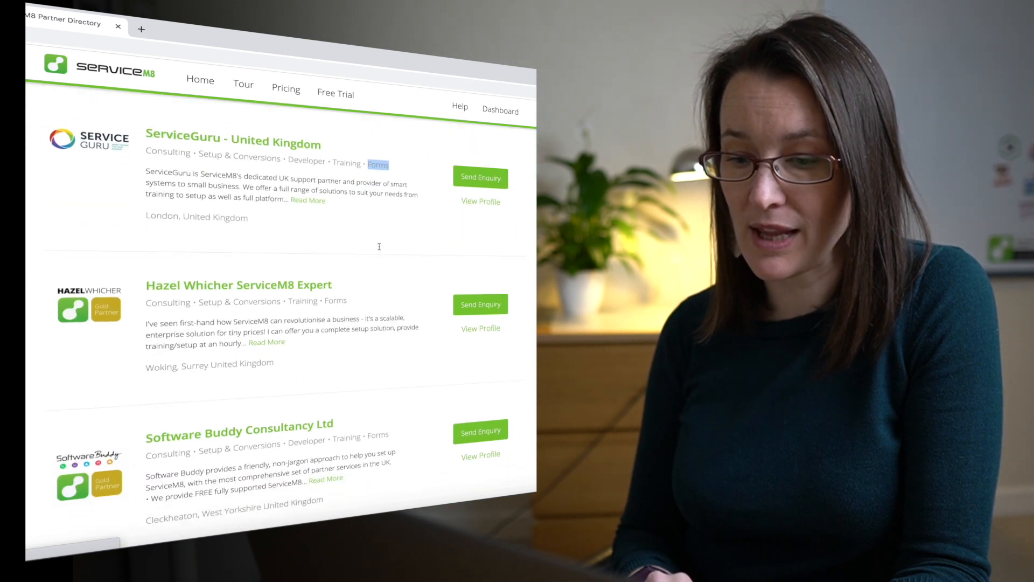
pyautogui.scroll(-6, 339, 253)
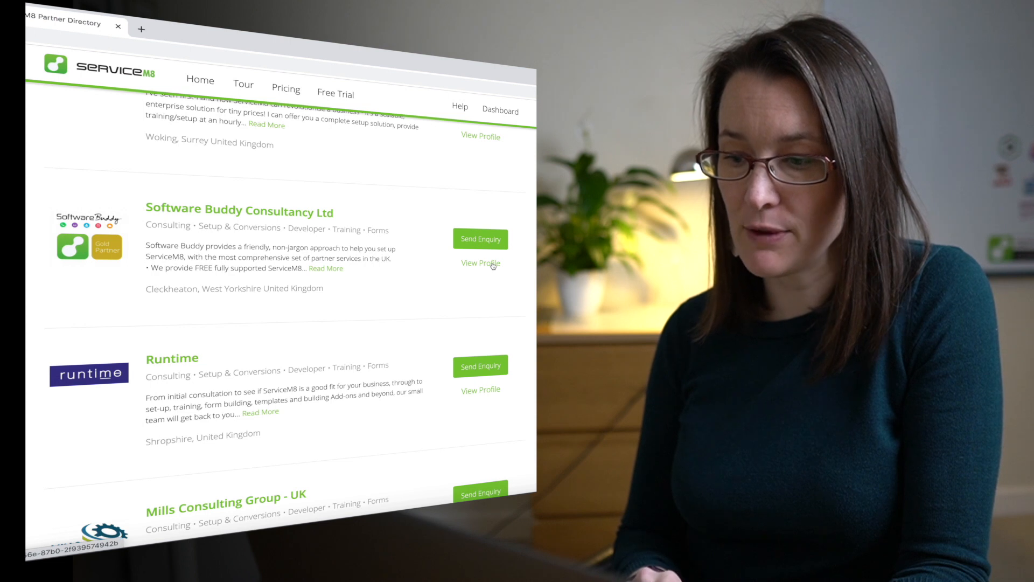
# Step: Open the Software Buddy Consultancy Ltd profile, examine its services and enquiry form, and return to the partner directory
pyautogui.click(492, 264)
pyautogui.scroll(-5, 343, 229)
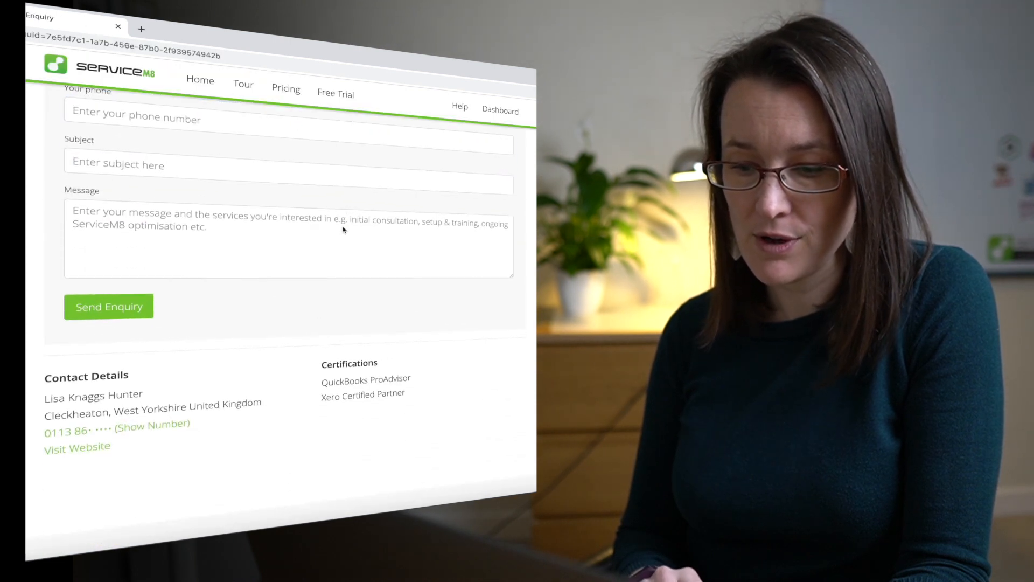
pyautogui.scroll(10, 343, 230)
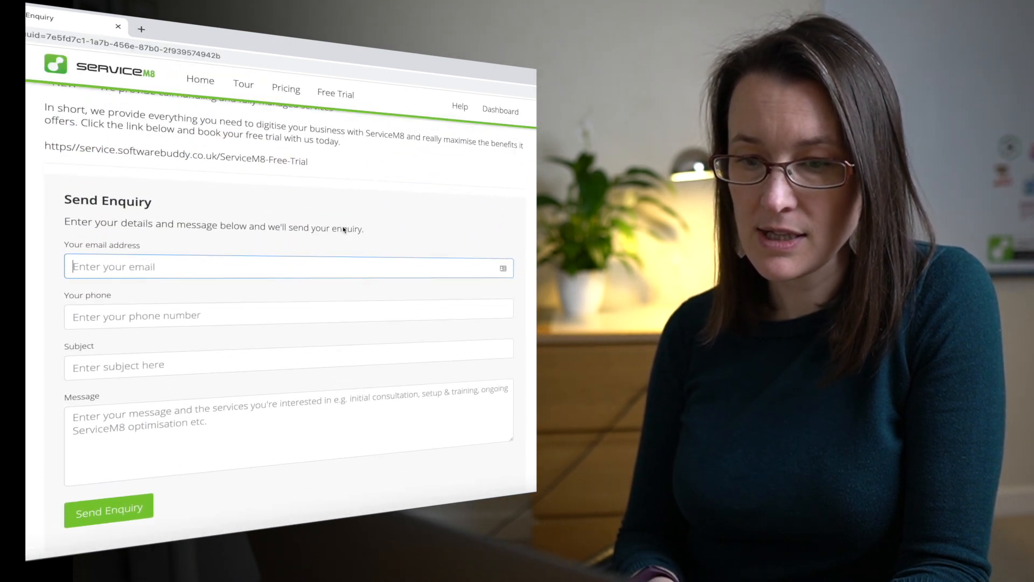
pyautogui.scroll(5, 334, 225)
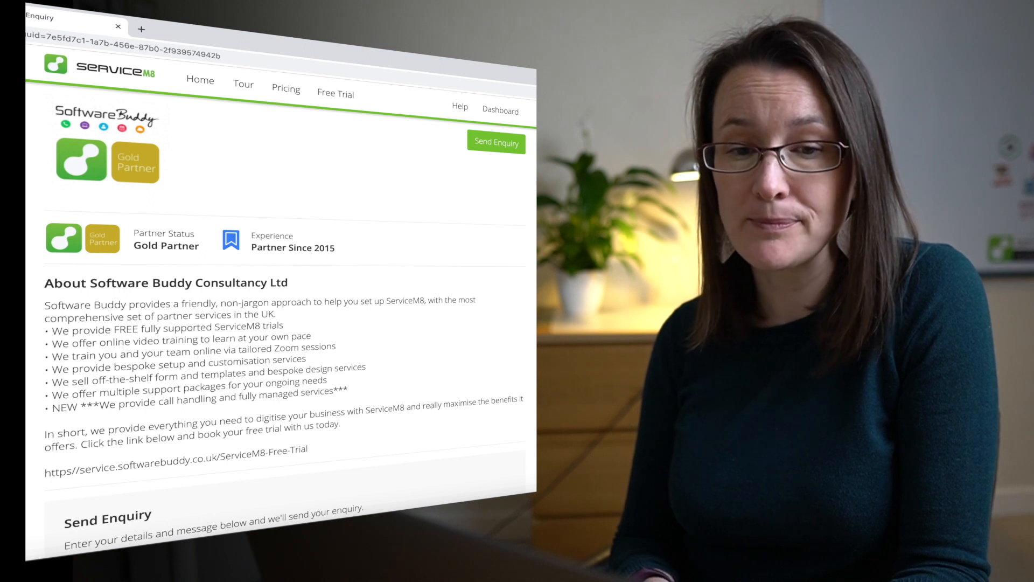
pyautogui.hotkey('alt', 'Left')
pyautogui.scroll(3, 187, 197)
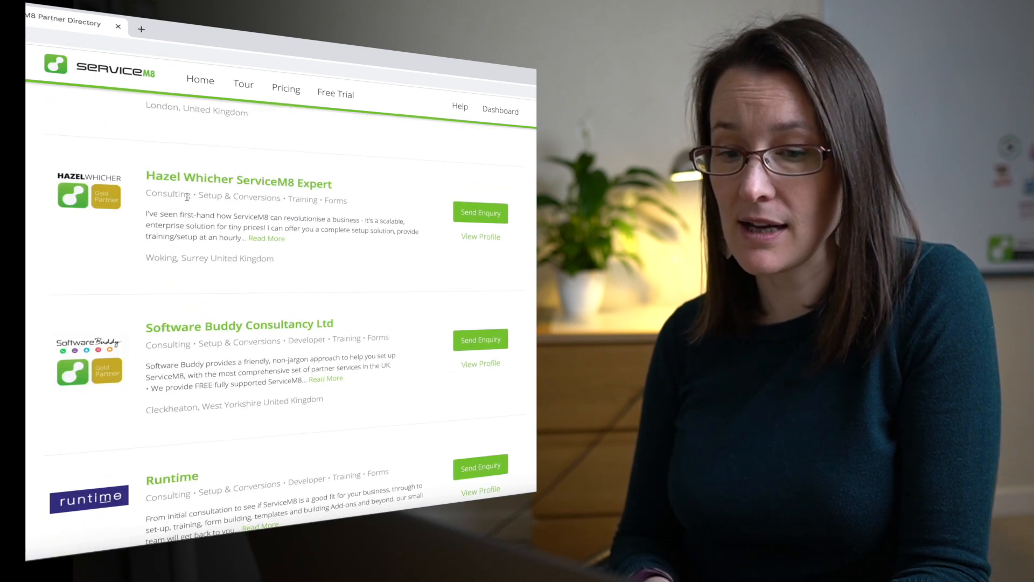